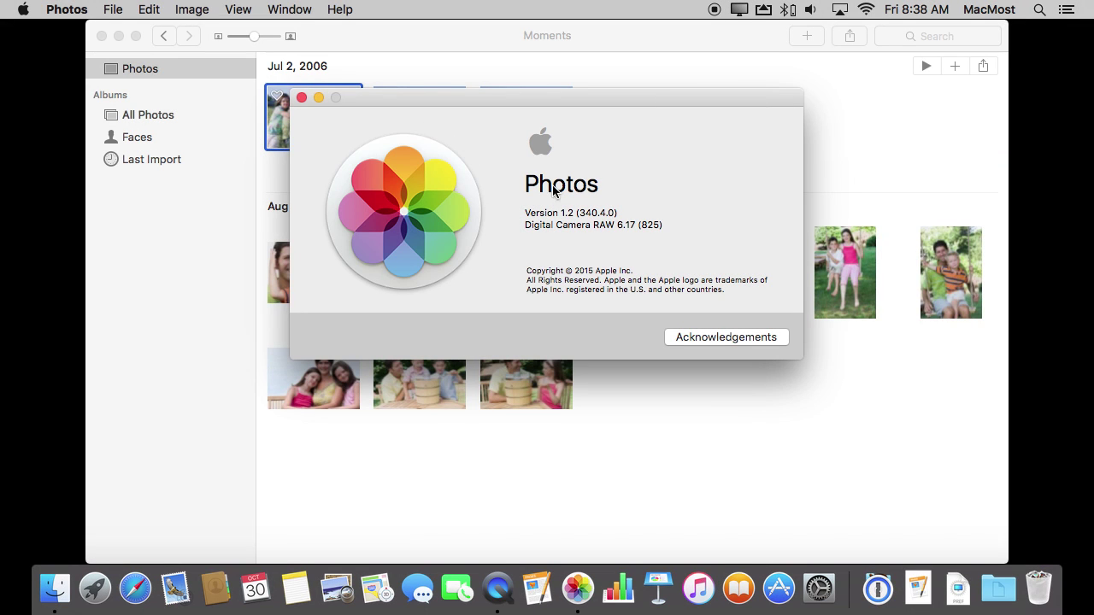
- Close the About Photos window (version 1.2) to reveal the Jul 2 and Aug 1, 2006 Moments
left_click(302, 97)
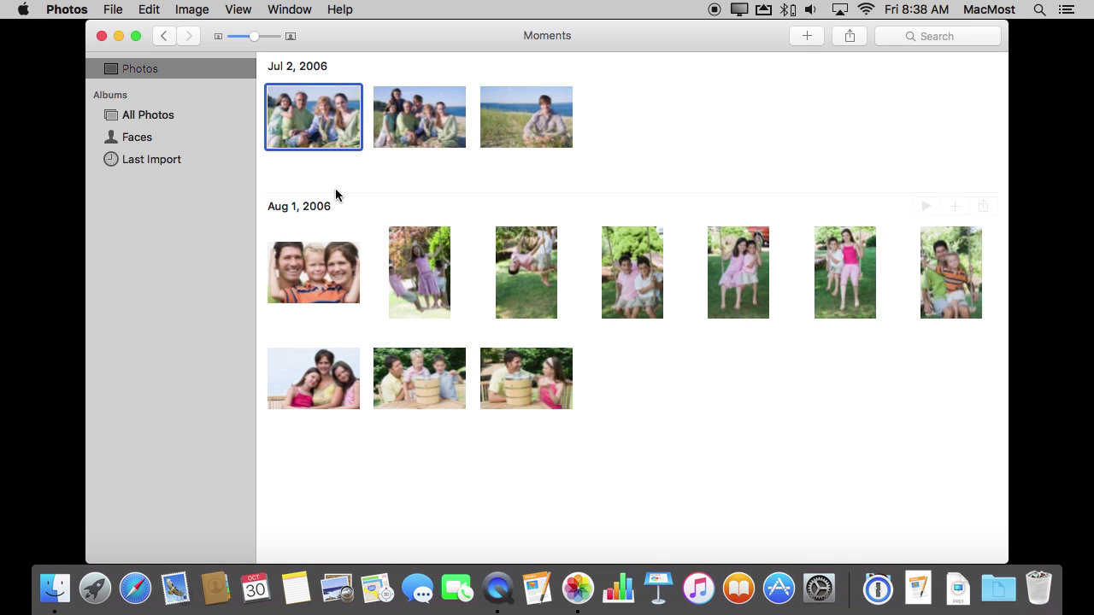
- Open the first Jul 2, 2006 beach photo and name the older man's face Guy
double_click(318, 128)
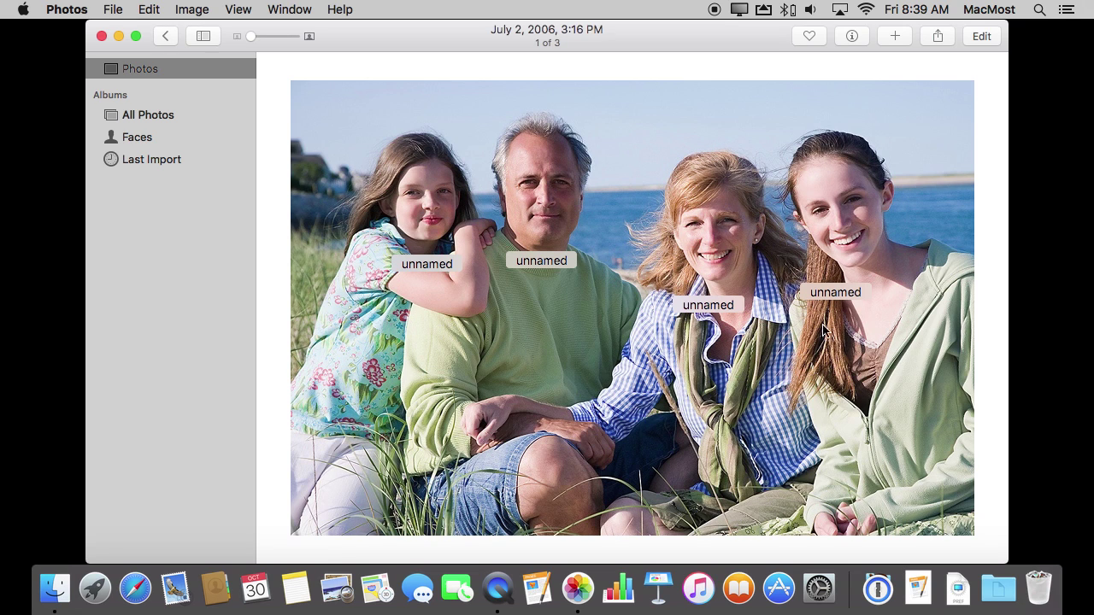
mouse_move(399, 266)
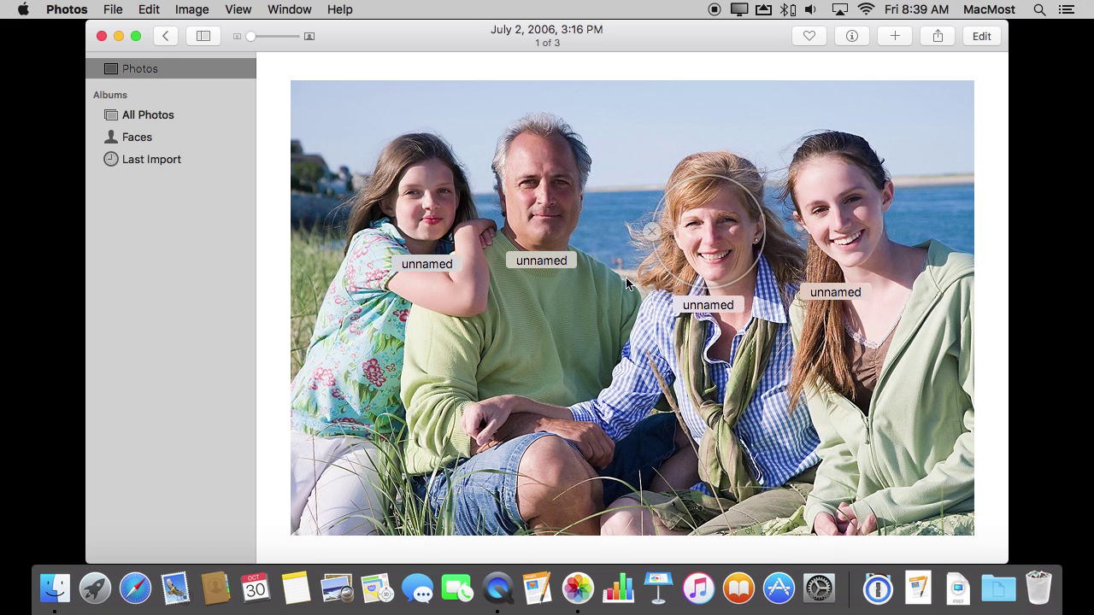
mouse_move(488, 194)
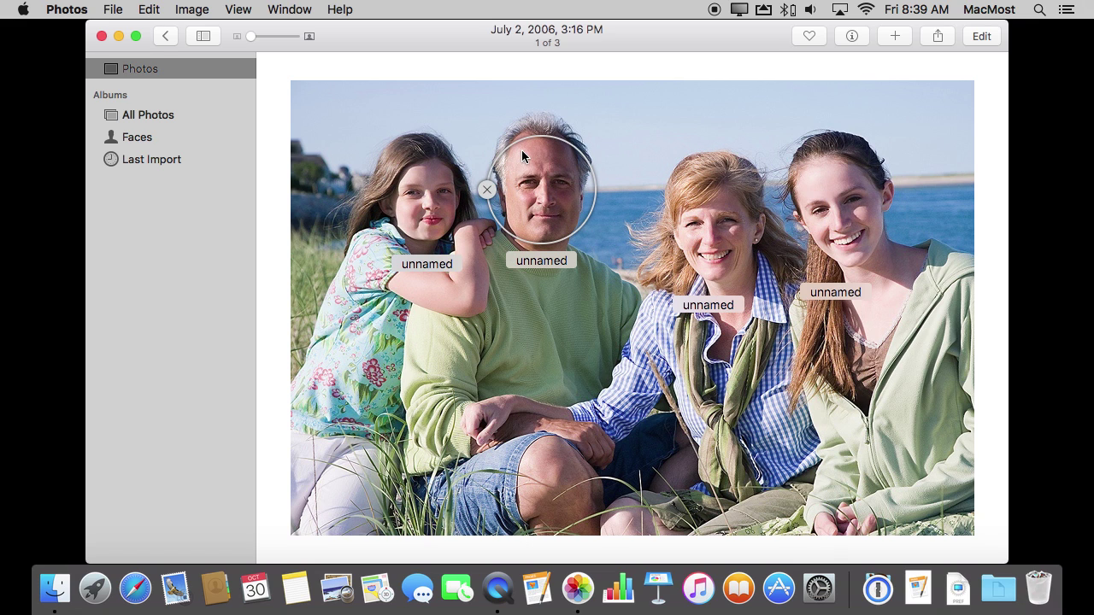
mouse_move(849, 225)
mouse_move(399, 221)
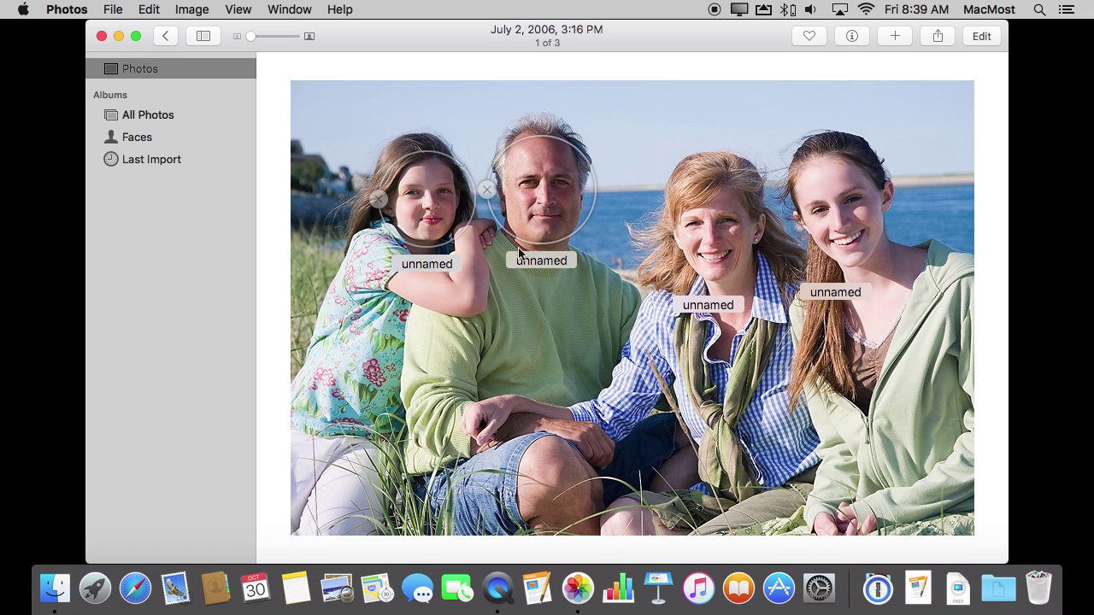
left_click(540, 261)
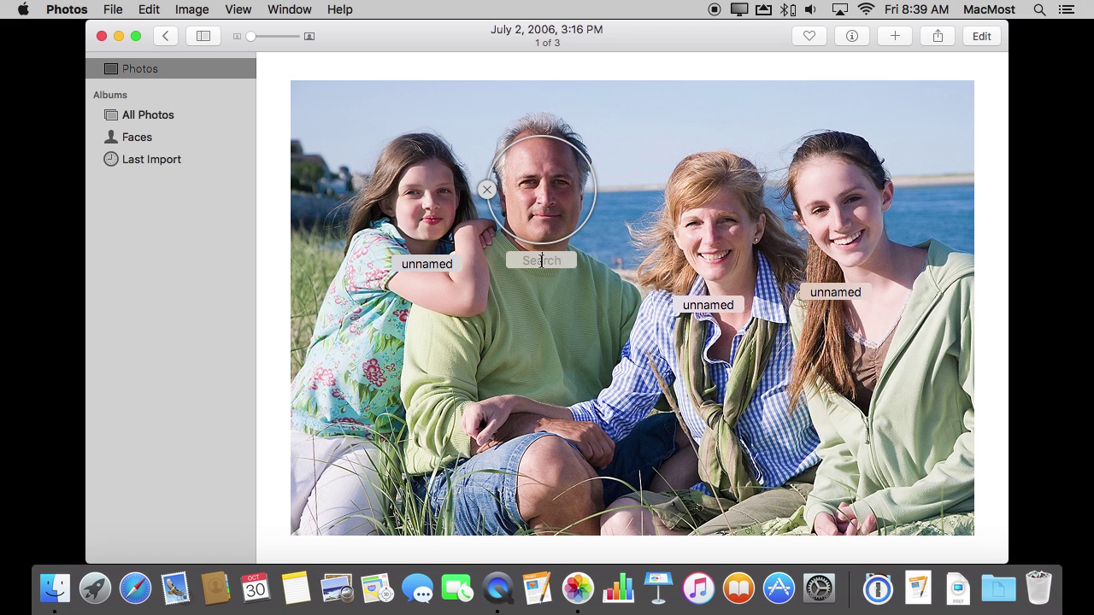
type("Guy")
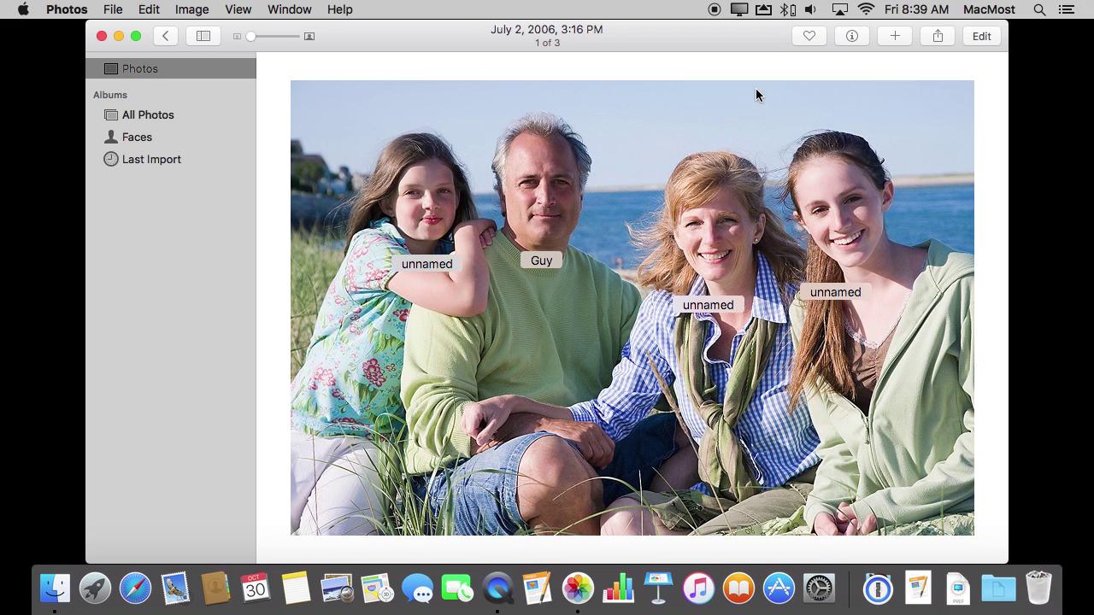
- Open the second Jul 2 photo from Moments and confirm the suggested face as Guy
left_click(165, 36)
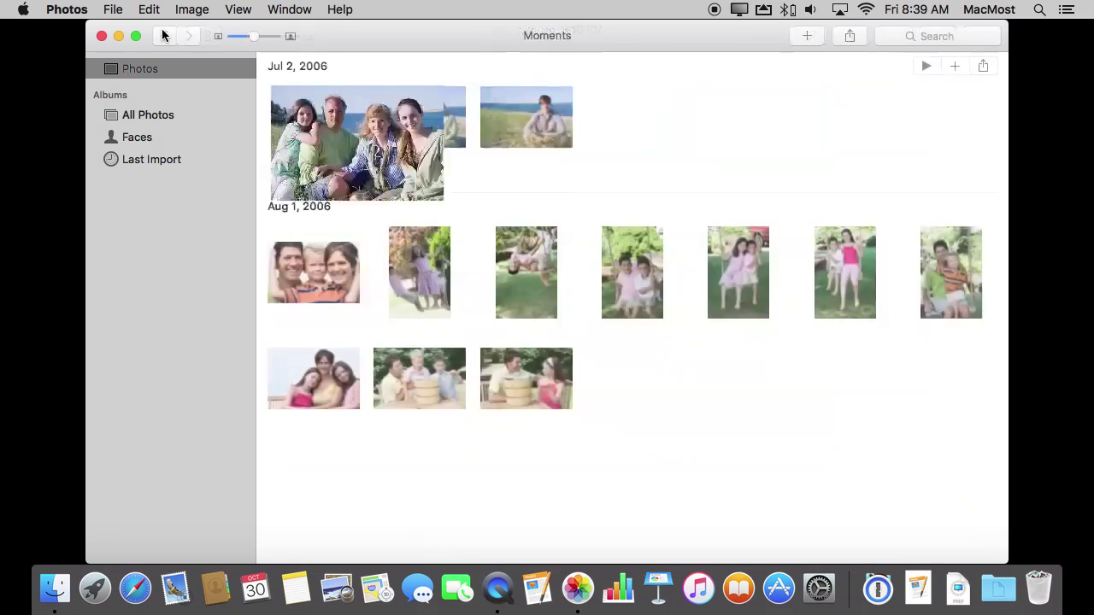
left_click(512, 120)
double_click(421, 128)
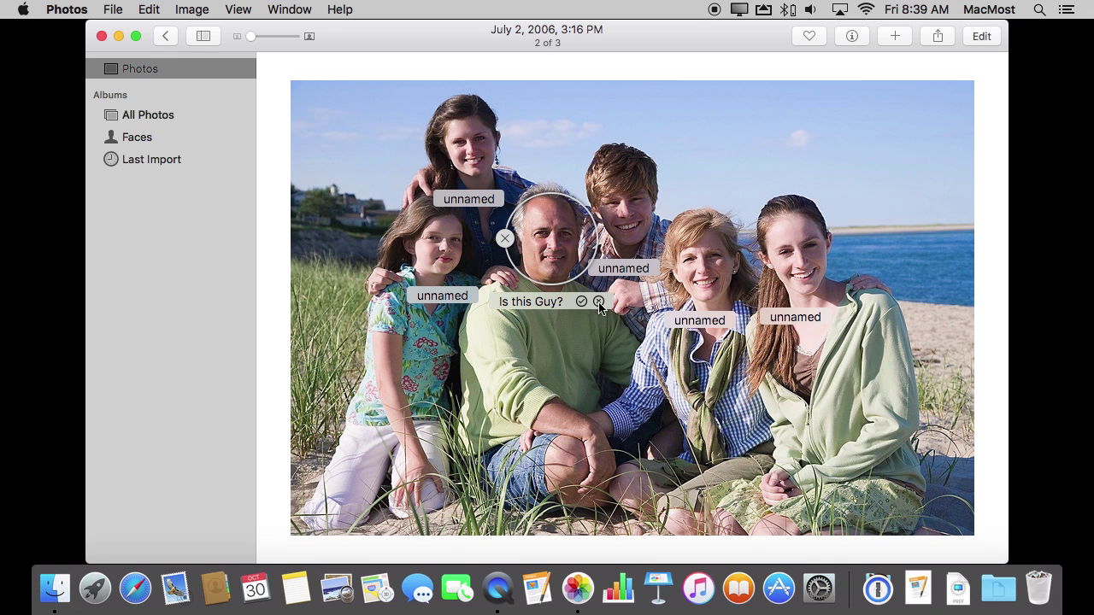
left_click(581, 302)
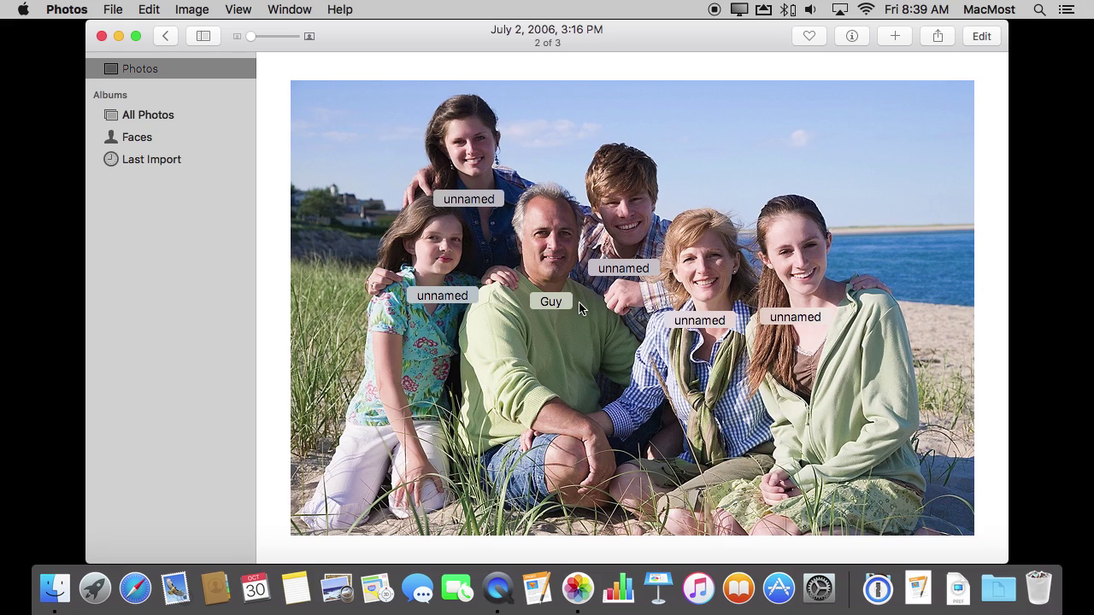
- Advance to Aug 1, 2006 photo 9 of 10 showing a man and two boys
key("Right")
key("Right")
key("Right")
key("Right")
key("Right")
key("Right")
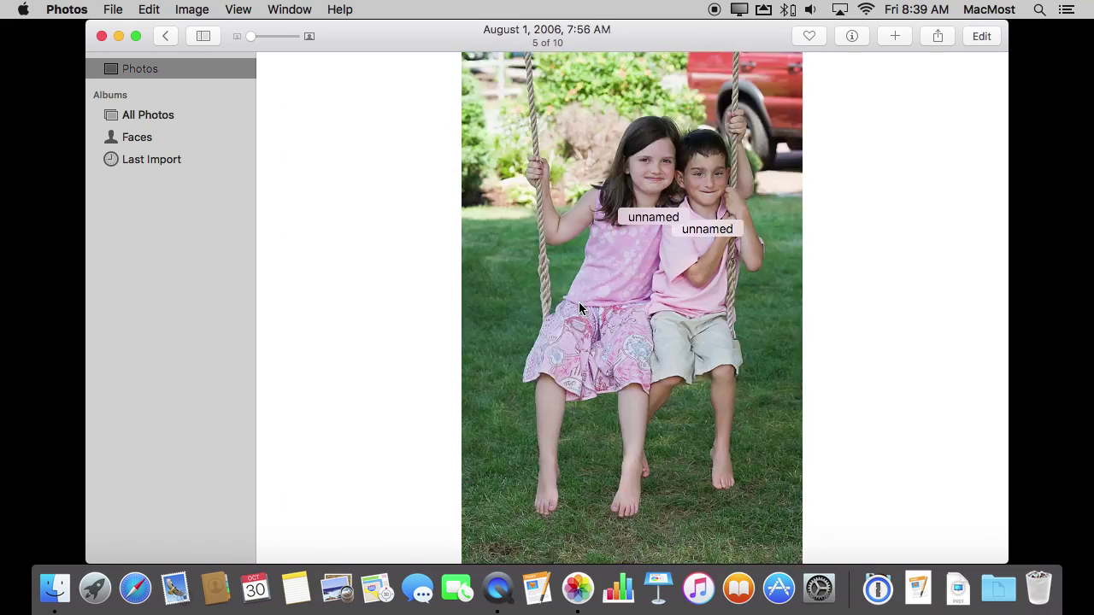
key("Right")
key("Right")
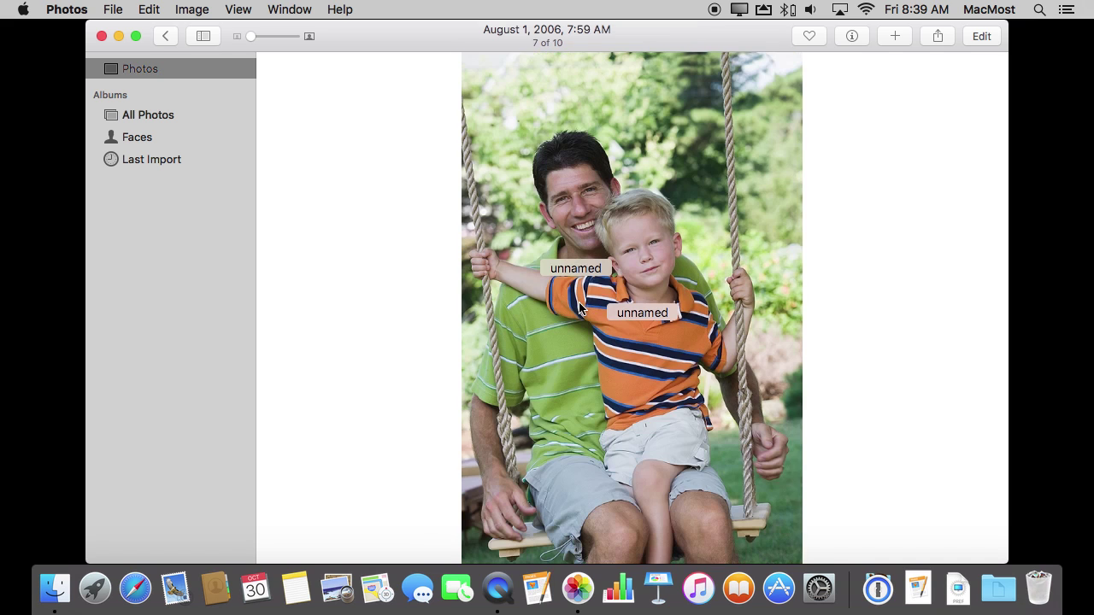
key("Right")
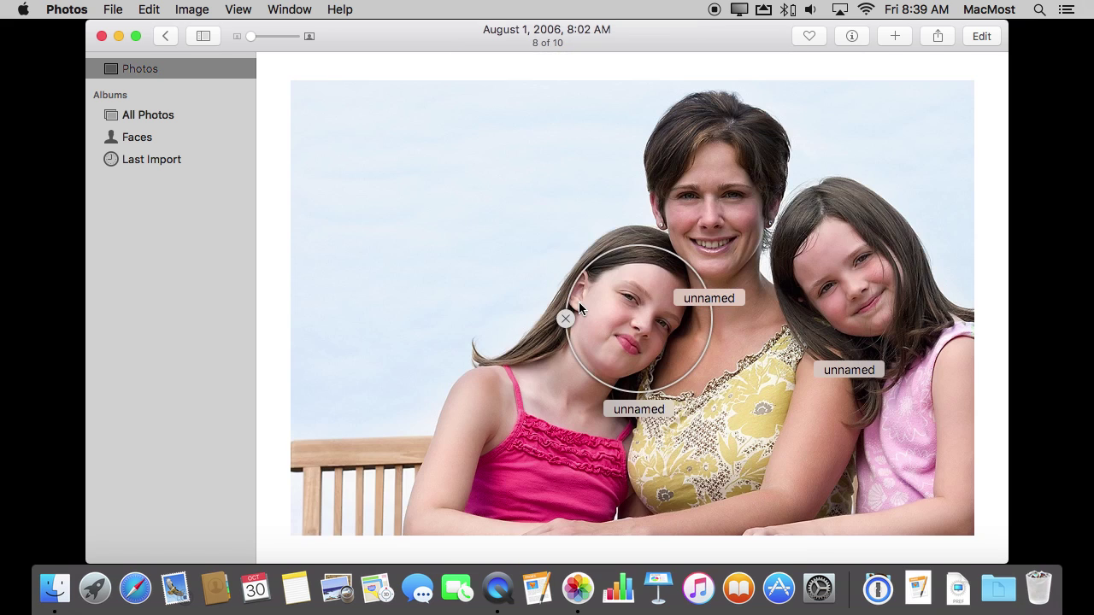
key("Right")
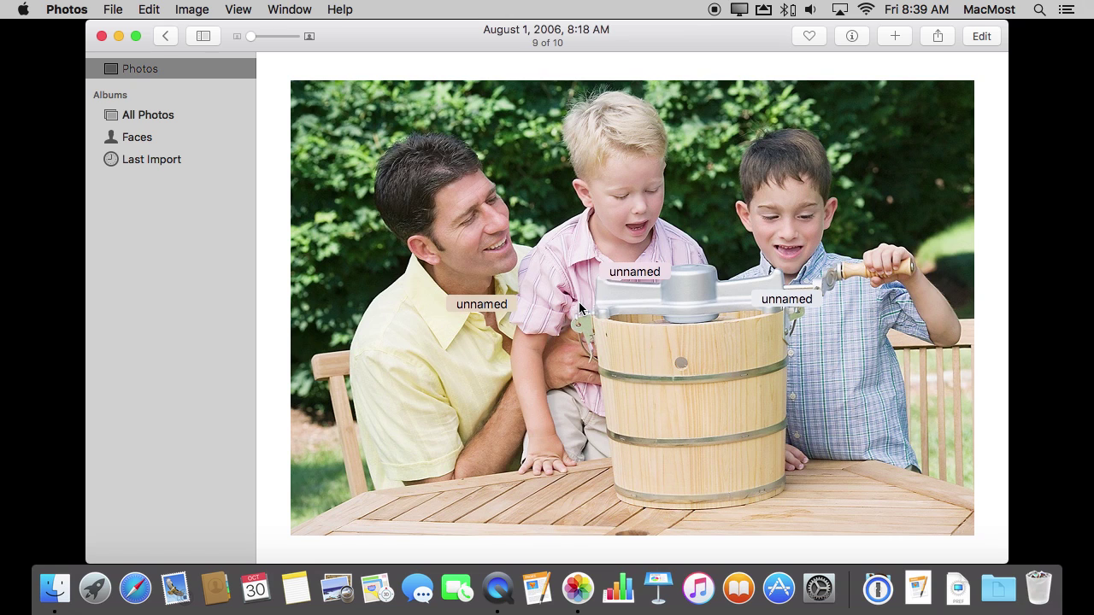
- Name the man Gus in photo 9, then pick Gus from suggestions for him in photo 10
left_click(474, 306)
type("Gus")
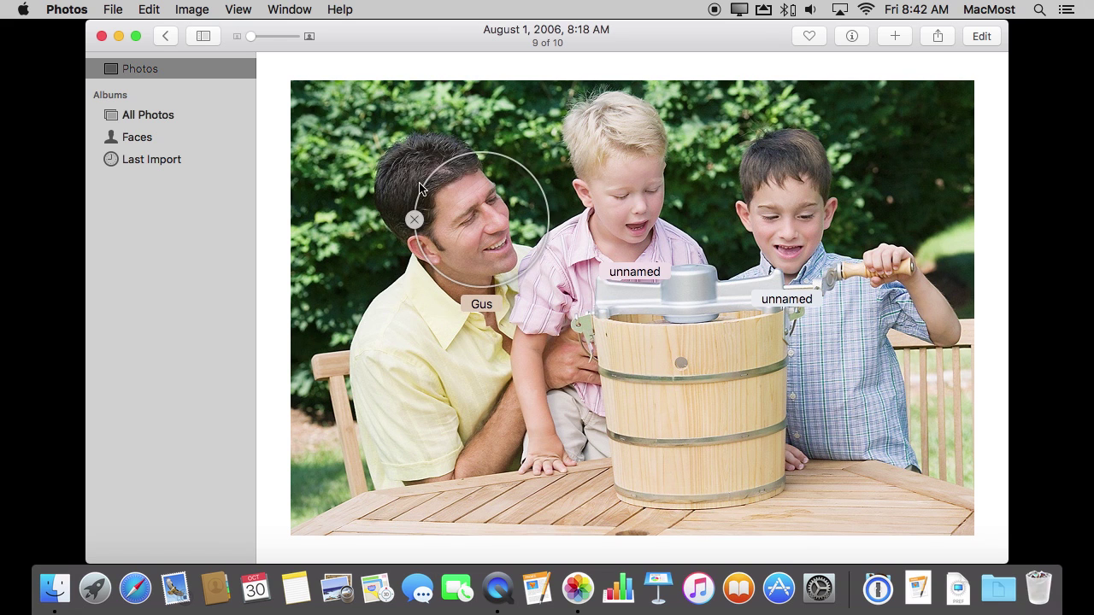
key("Right")
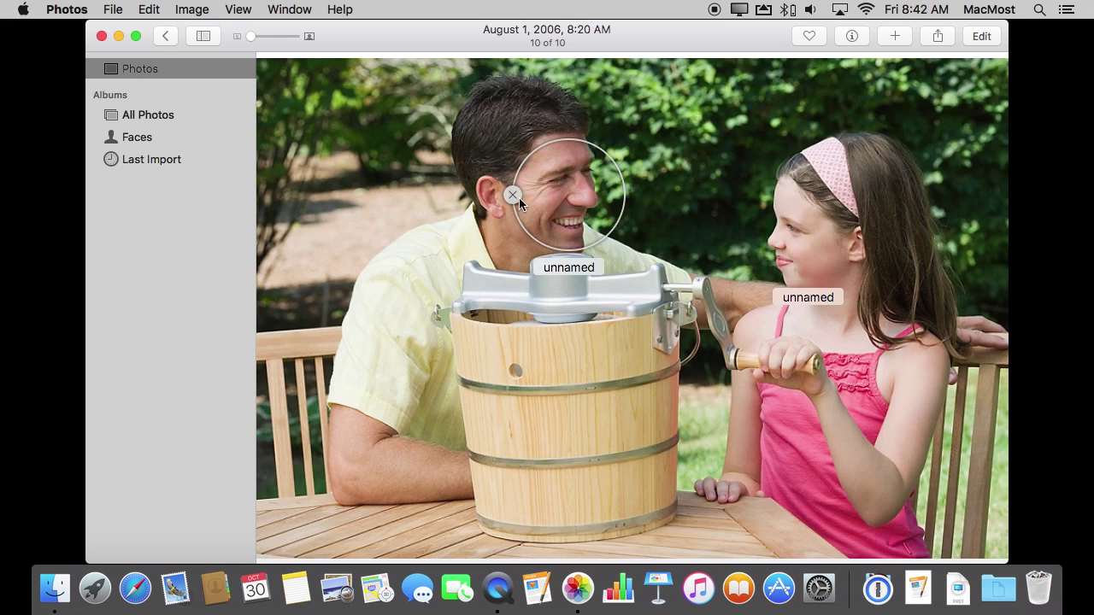
left_click(570, 268)
type("G")
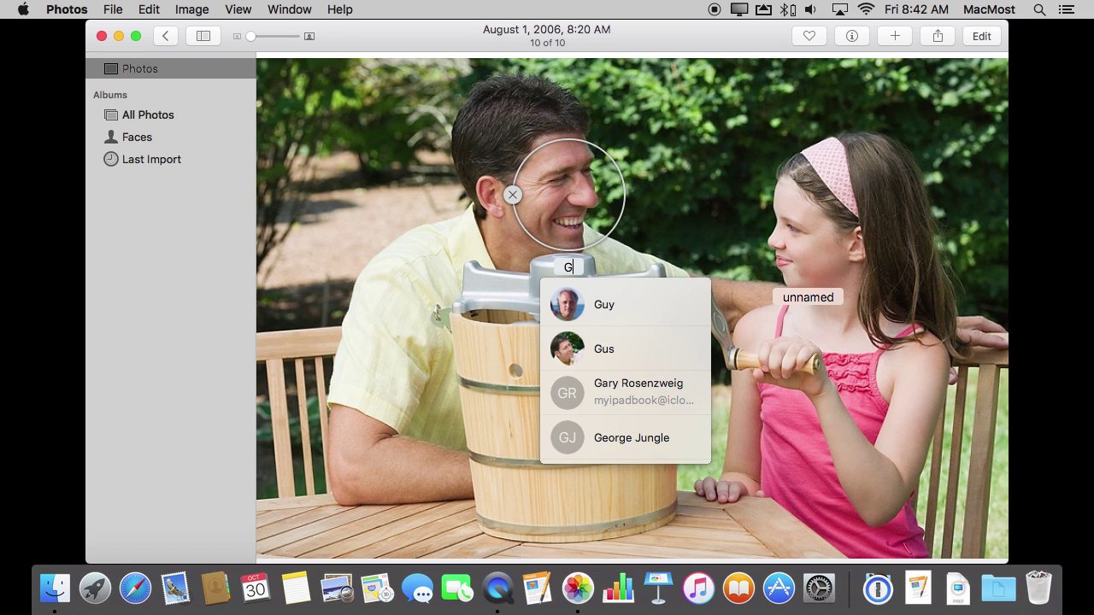
type("u")
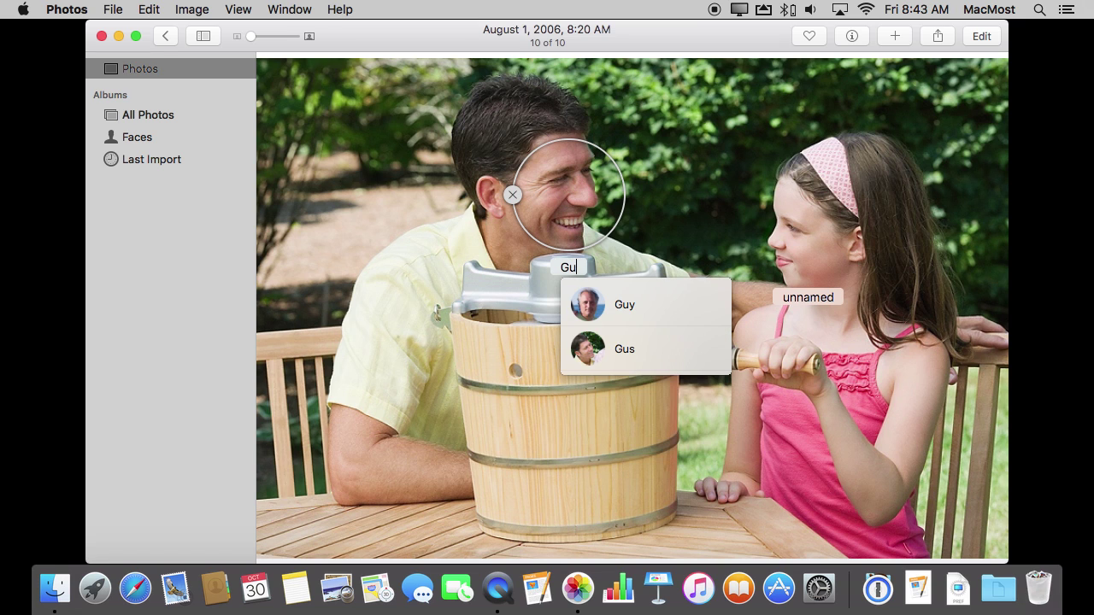
left_click(592, 350)
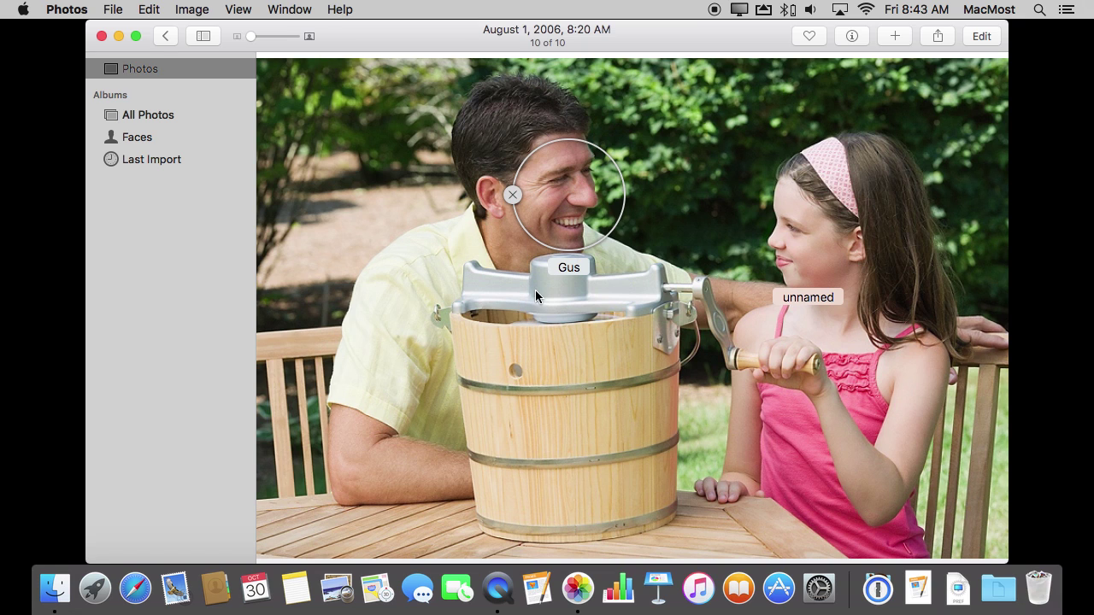
key("Return")
key("Left")
key("Right")
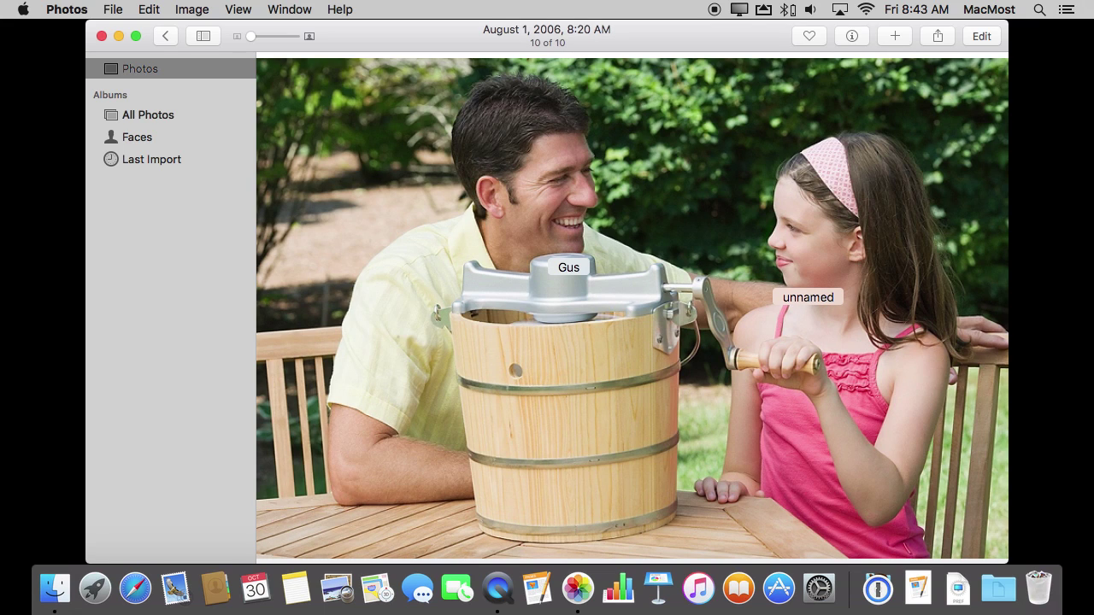
mouse_move(539, 157)
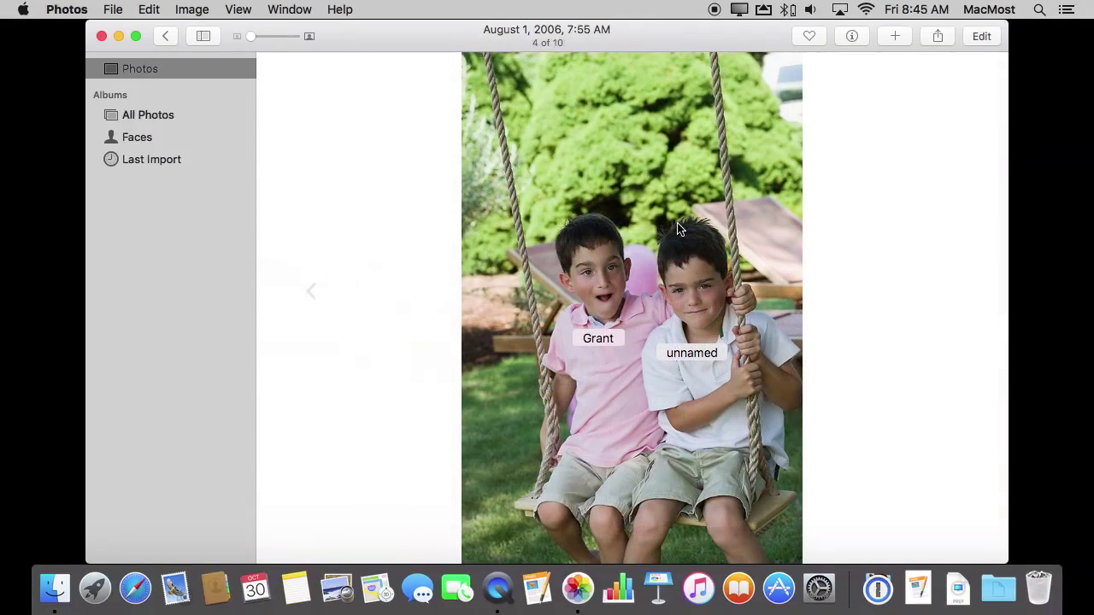
- Name the boy sitting with the girl on the swing Grant, then return to photo 3 of 10
mouse_move(603, 346)
key("Right")
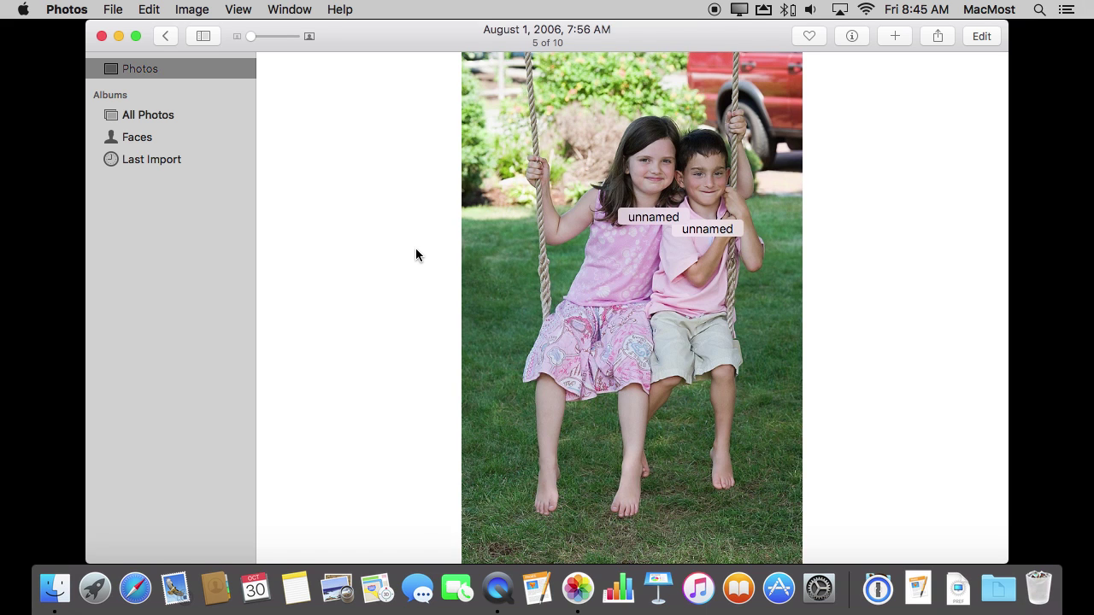
left_click(704, 230)
type("Gr")
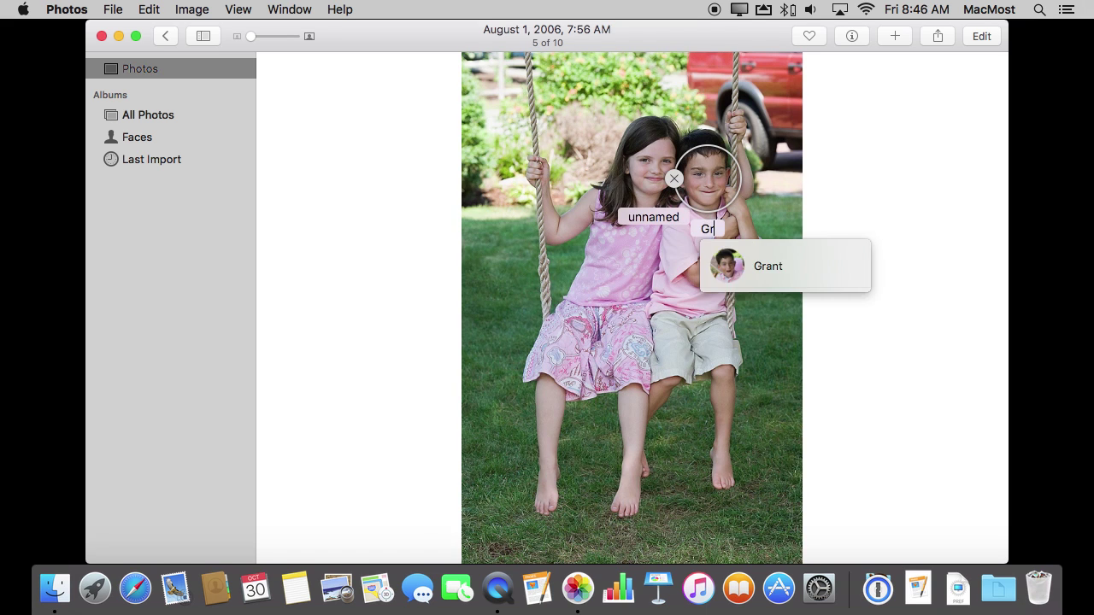
left_click(742, 260)
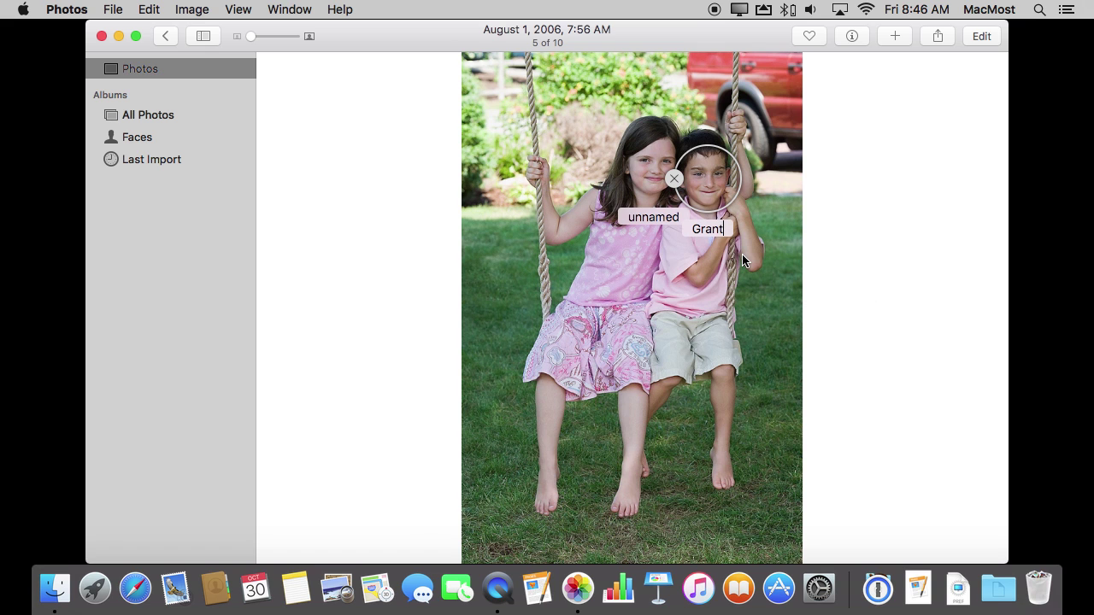
key("Right")
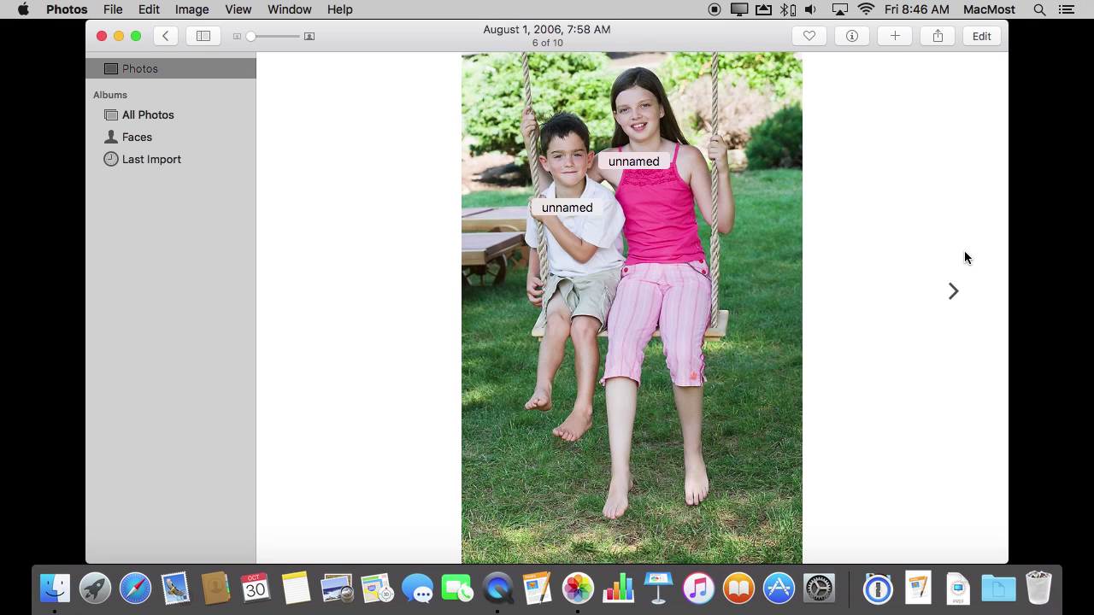
key("Right")
key("Left")
key("Left")
key("Left")
key("Left")
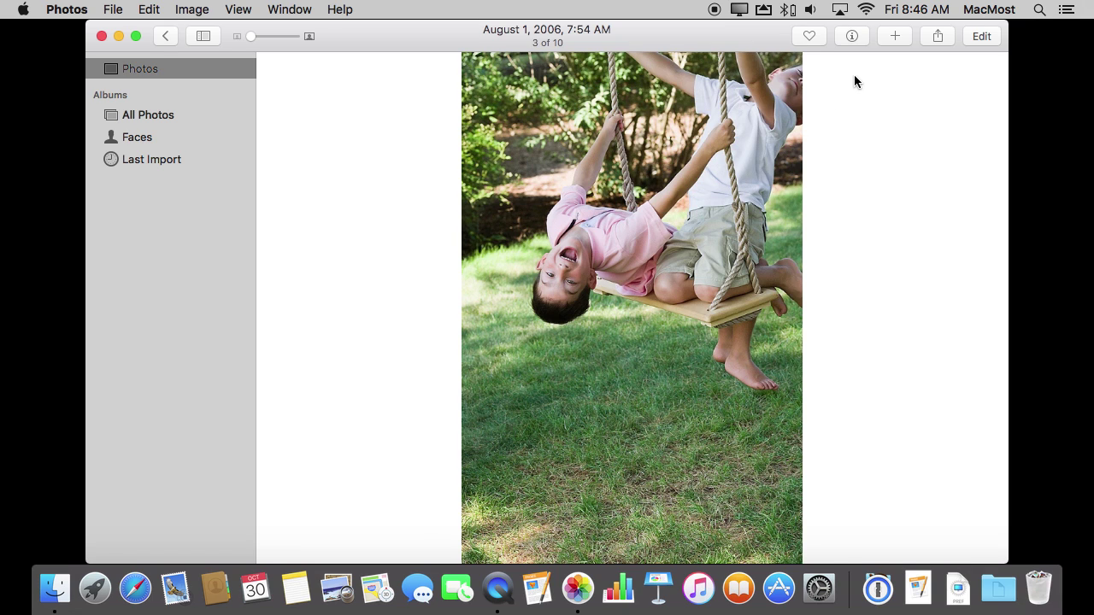
- With the Info panel open, add a face marker fitted around the upside-down boy's face
left_click(852, 36)
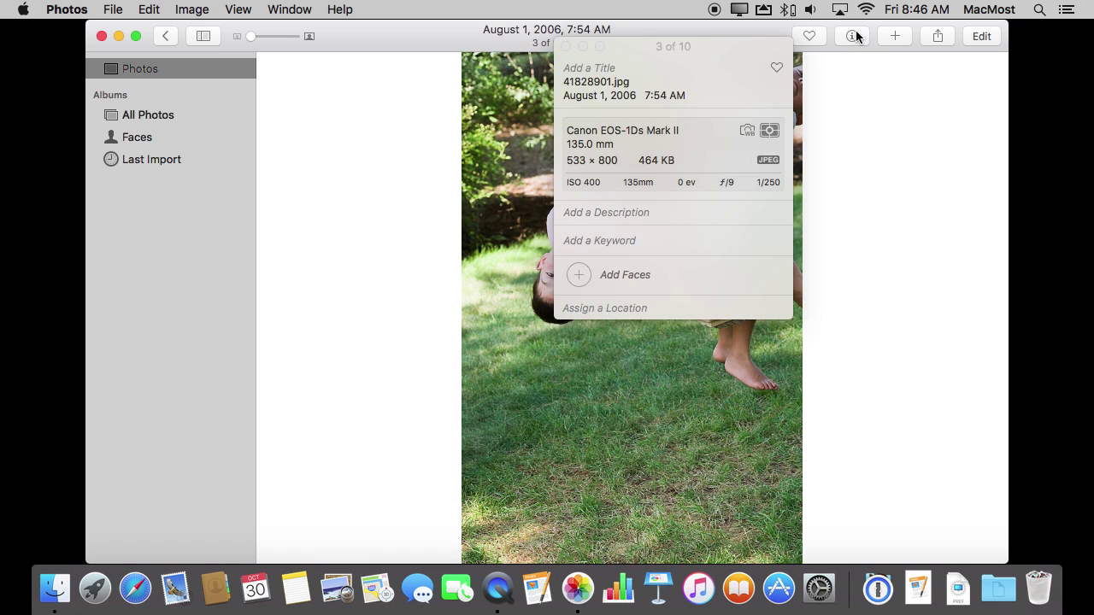
left_click(576, 280)
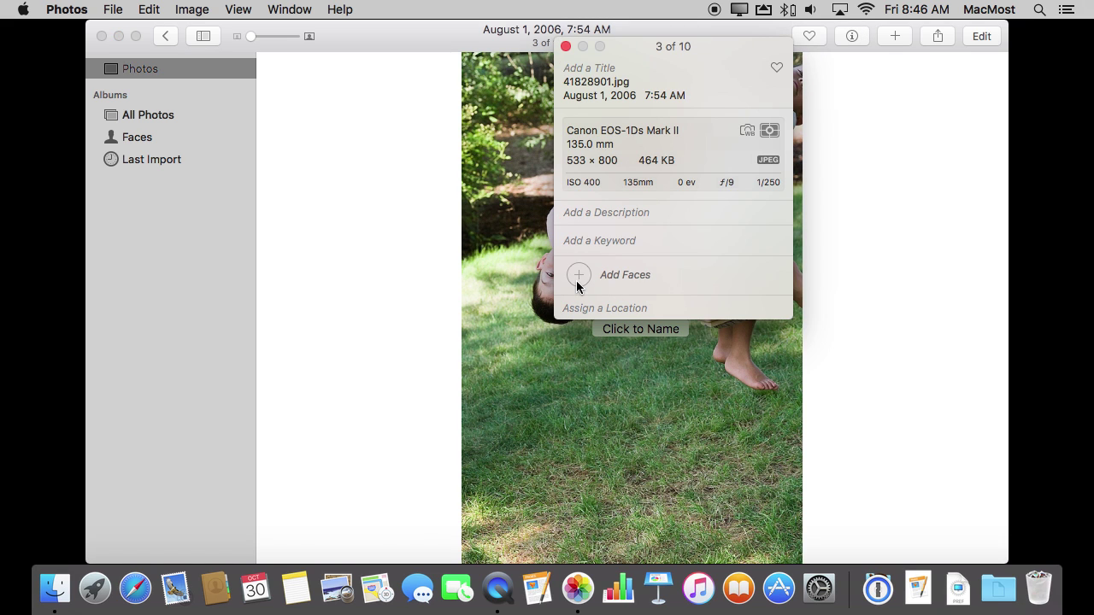
left_click_drag(635, 47, 856, 77)
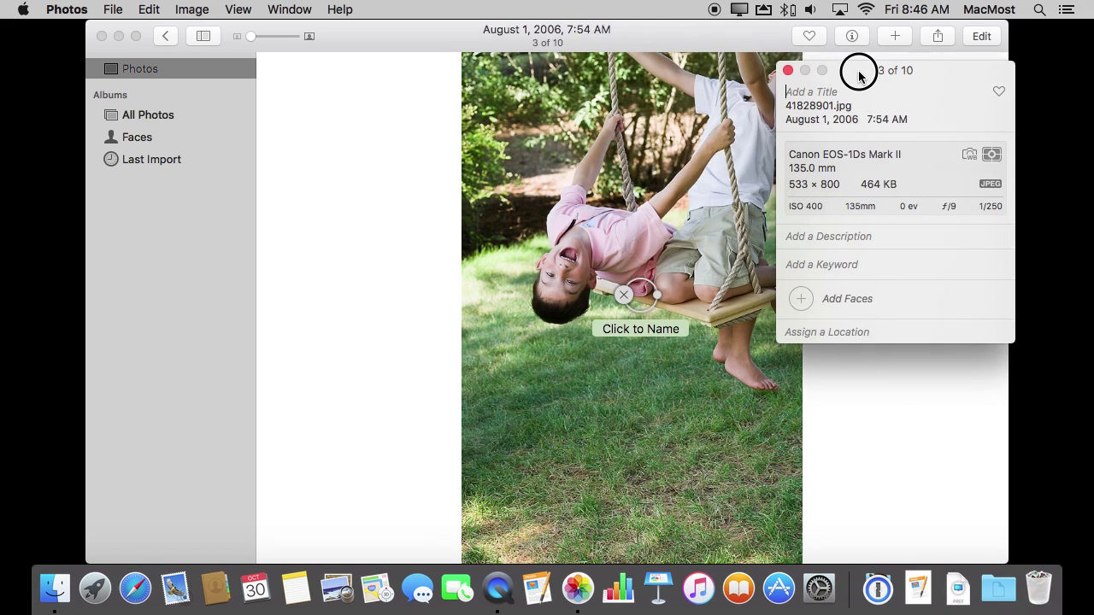
left_click(808, 98)
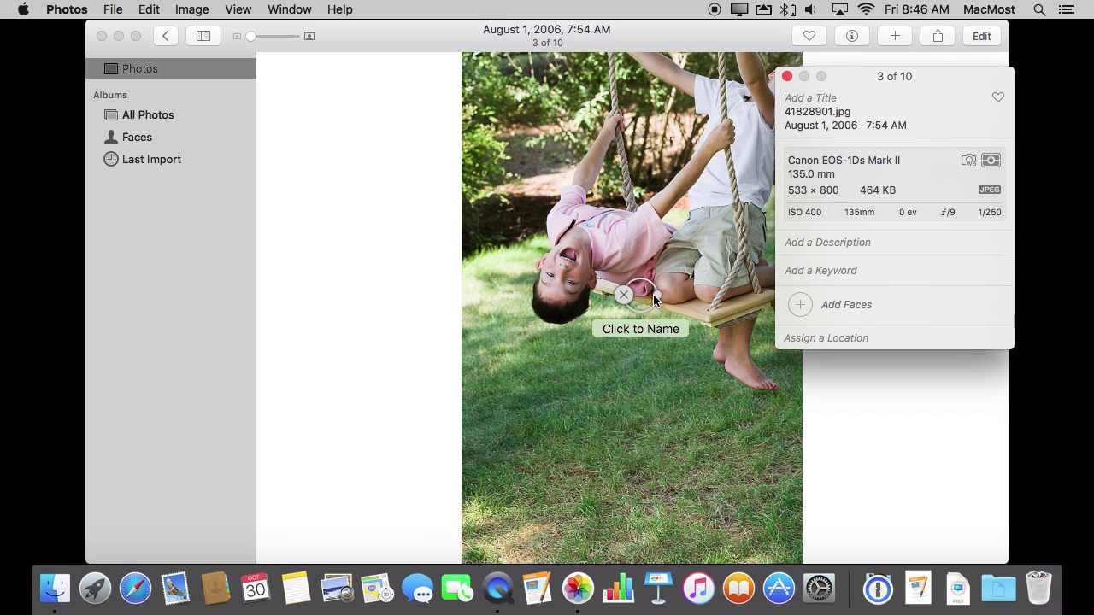
left_click_drag(656, 298, 607, 279)
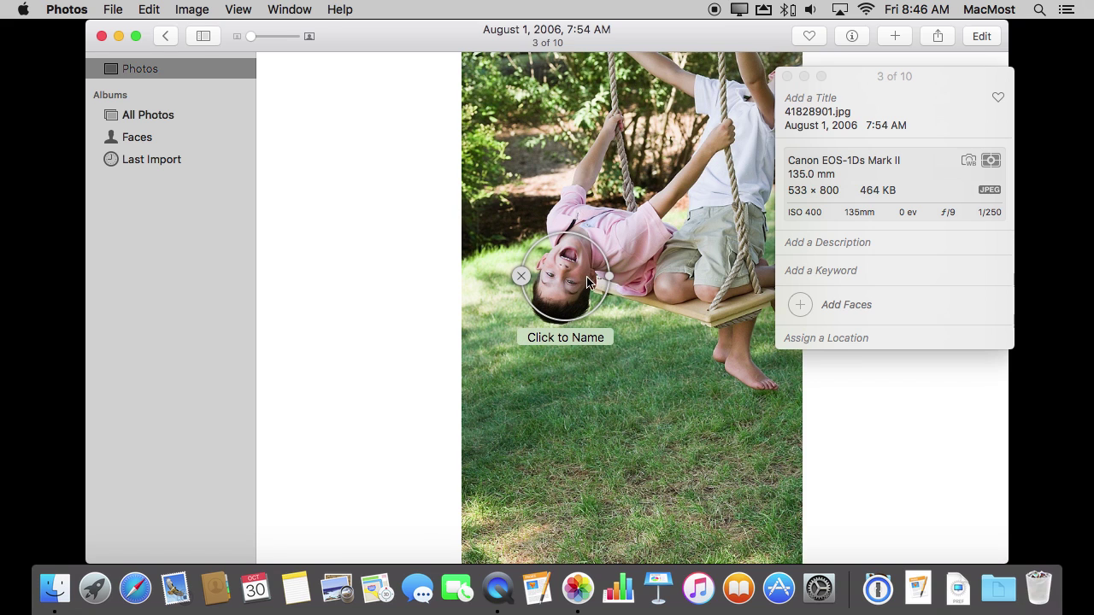
- Name the new face Grant, then return to swing photo 4 of 10
left_click(565, 339)
type("Gran")
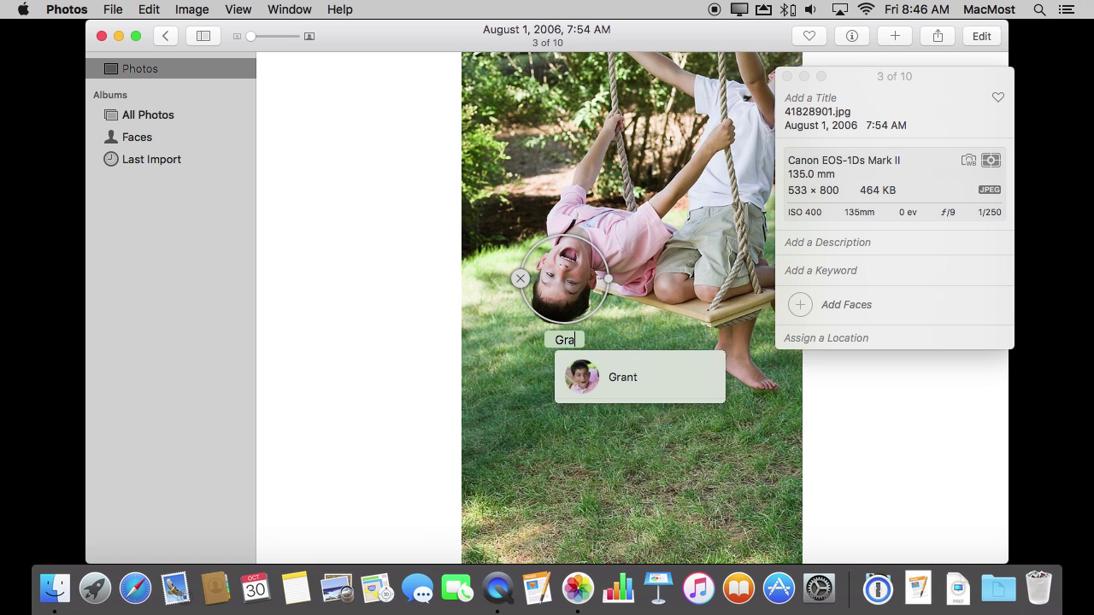
left_click(575, 378)
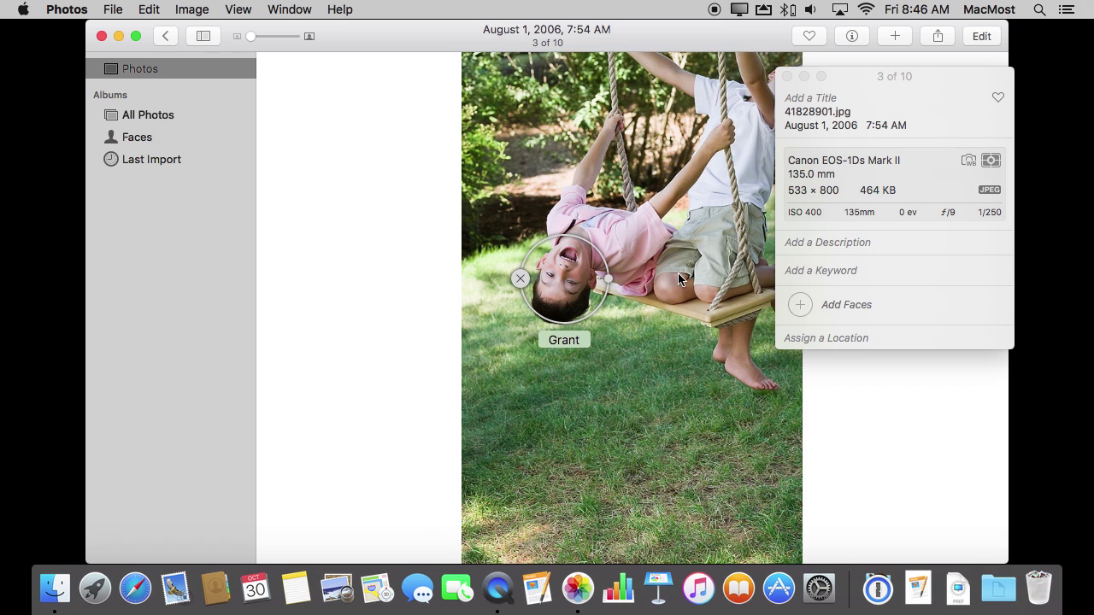
key("Return")
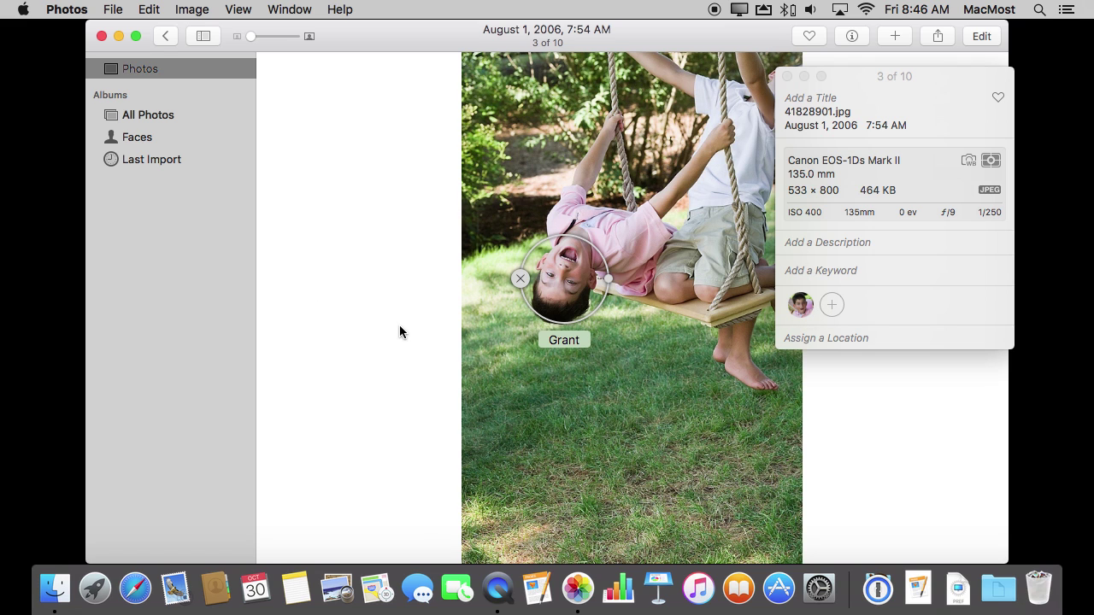
key("Right")
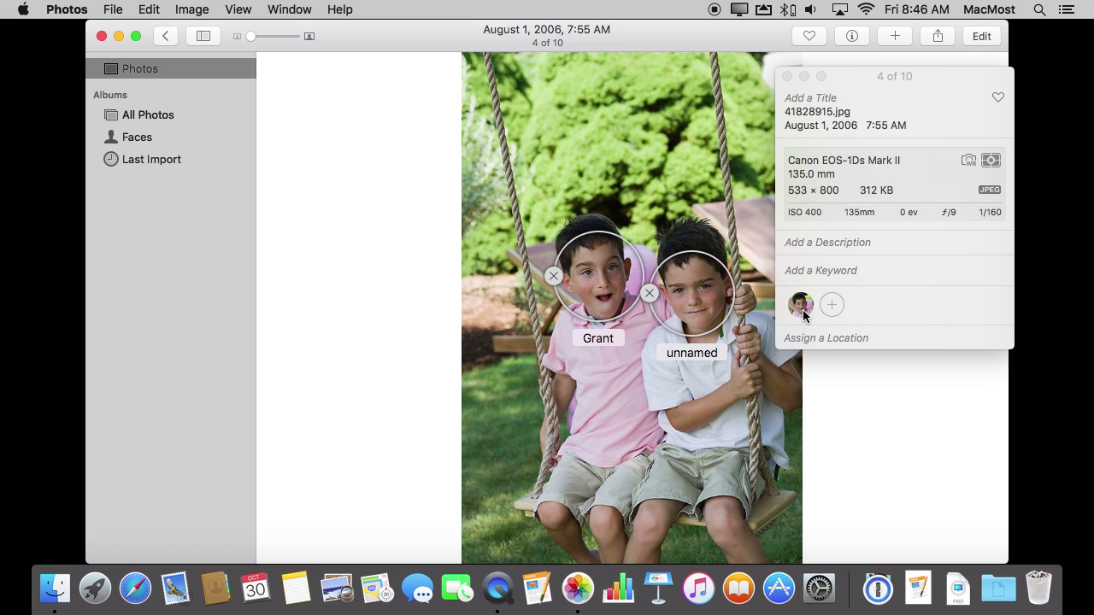
key("Left")
key("Right")
key("Right")
key("Left")
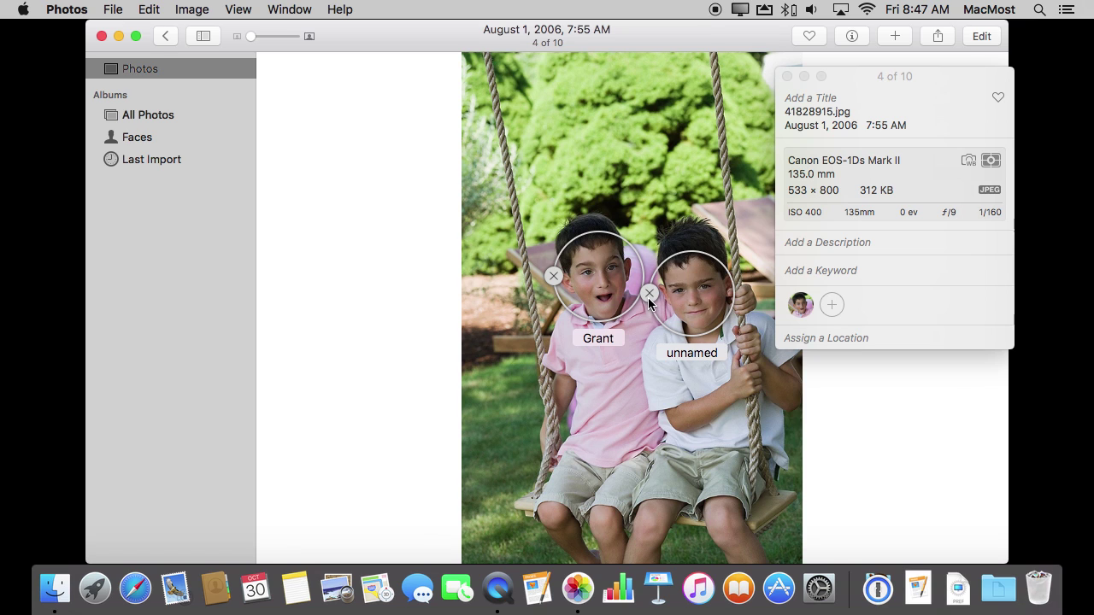
- Show all photos tagged Grant from the Info panel
left_click(805, 313)
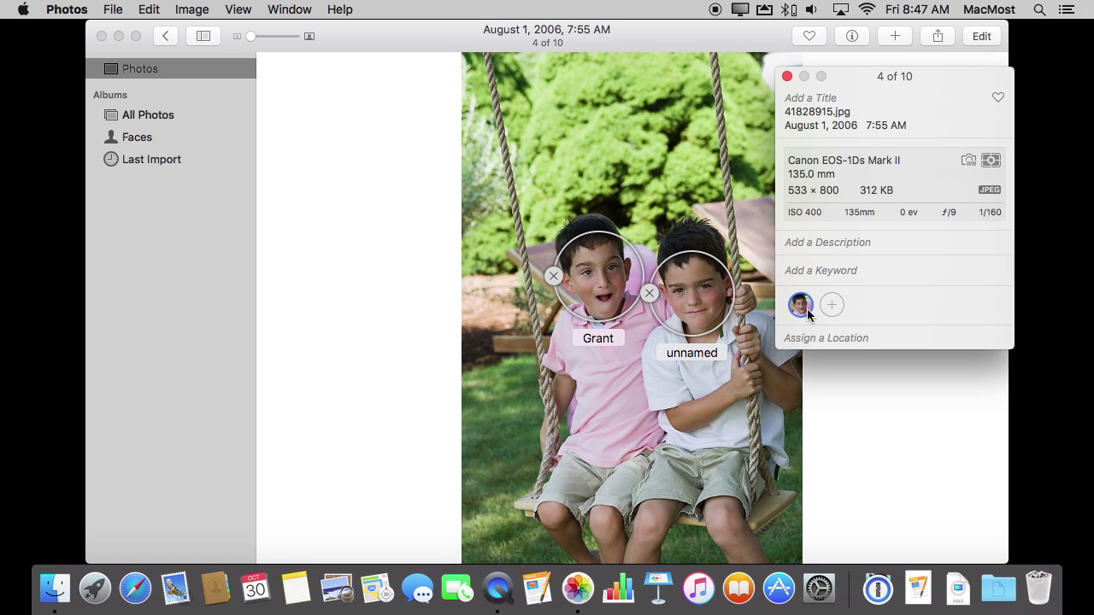
left_click(803, 305)
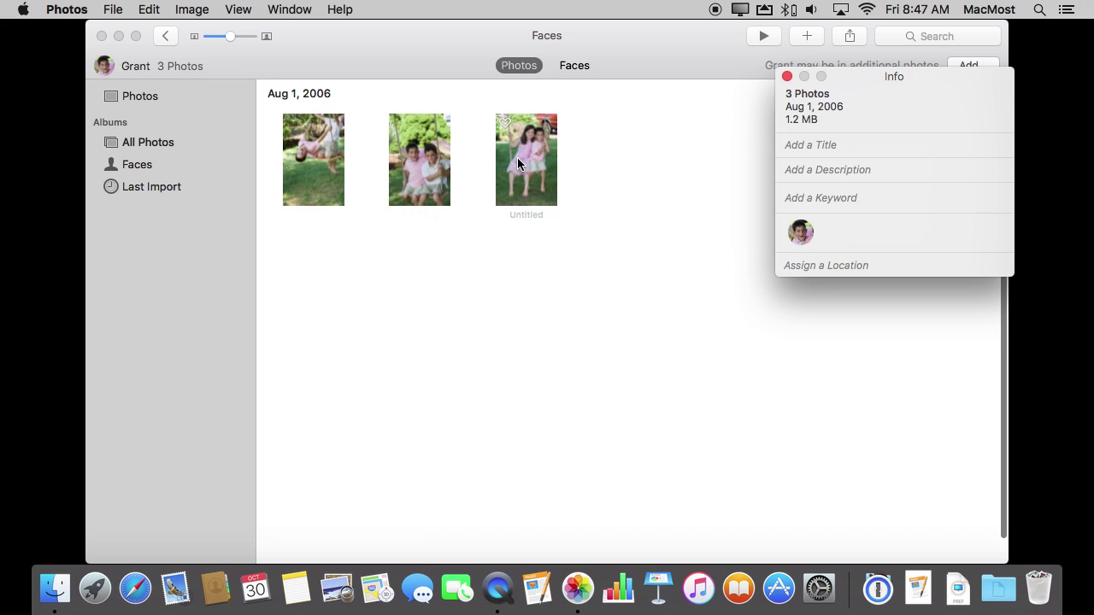
left_click(143, 171)
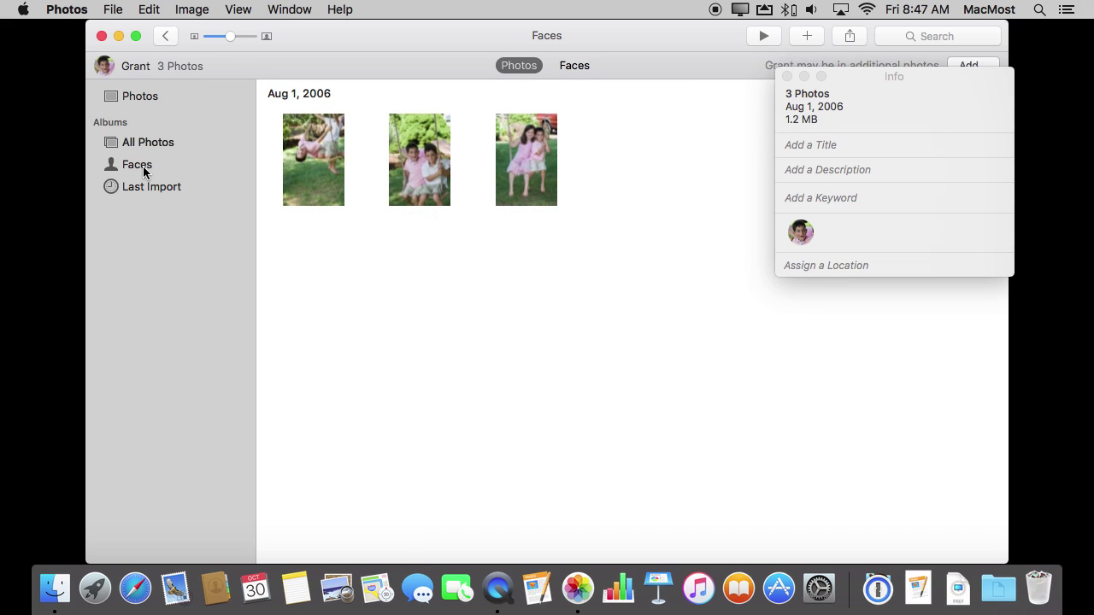
- In the Faces album, review Guy's photos and face crops, then open his first face's photo
left_click(143, 170)
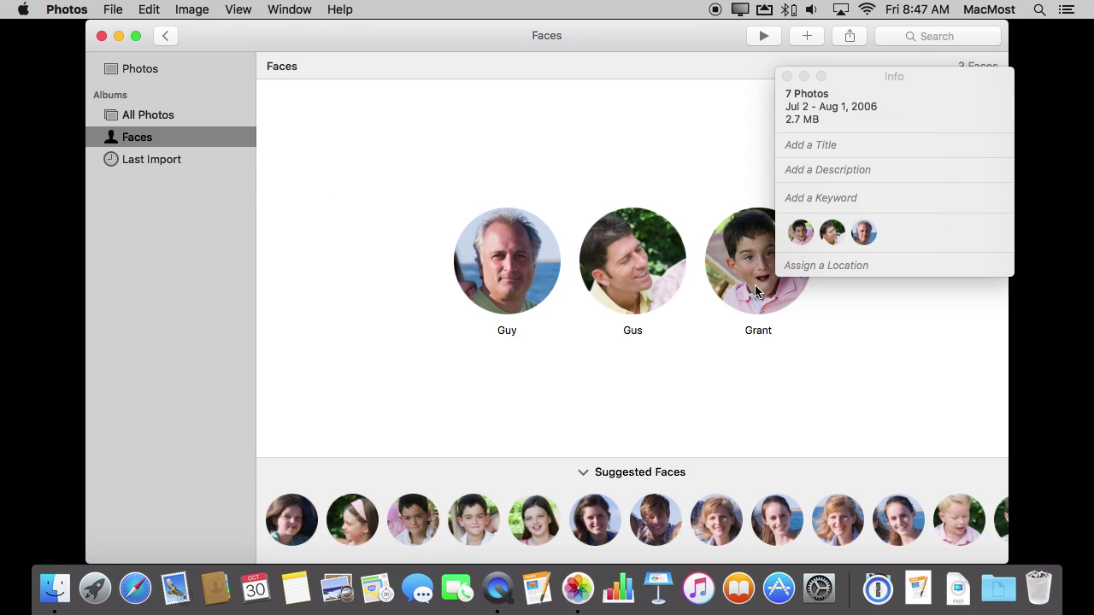
double_click(509, 278)
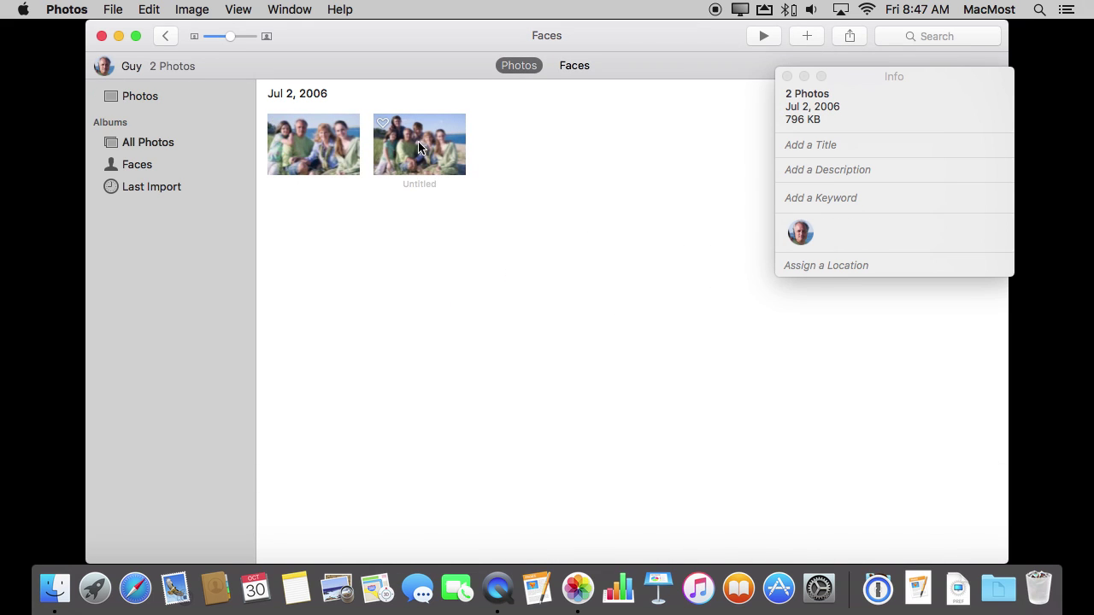
left_click(576, 65)
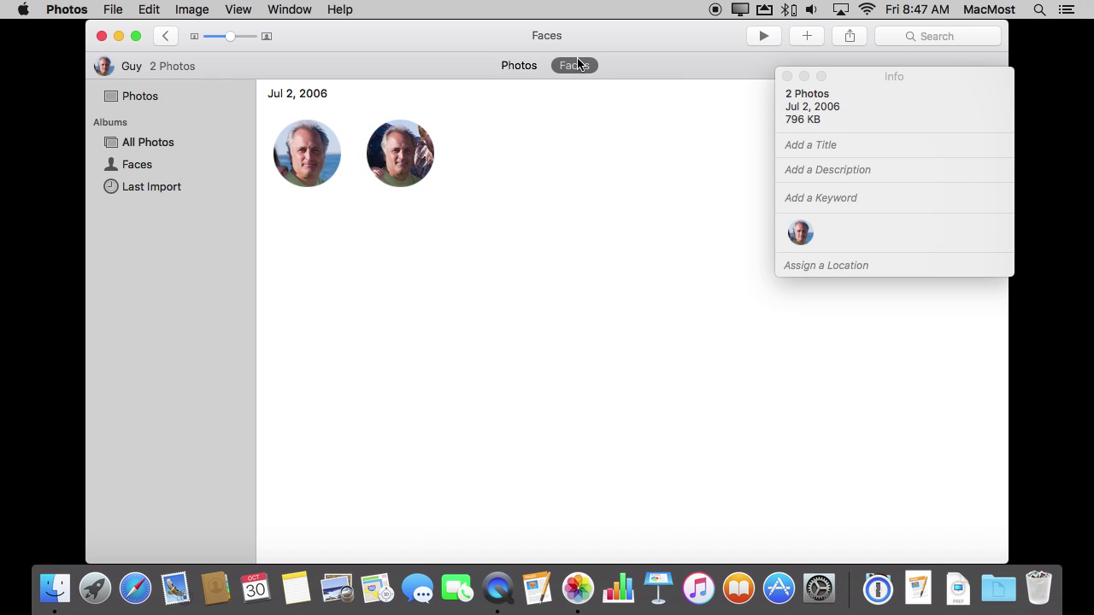
left_click(520, 65)
left_click(584, 66)
double_click(288, 169)
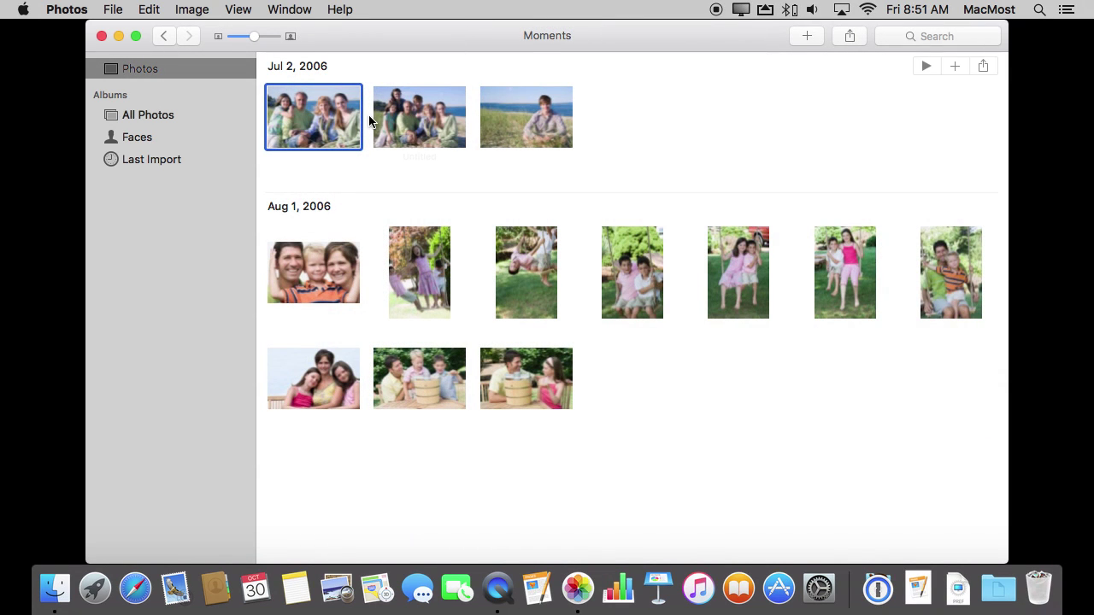
- Search the library for the Guy face and browse his tagged Jul 2 beach photos
left_click(938, 31)
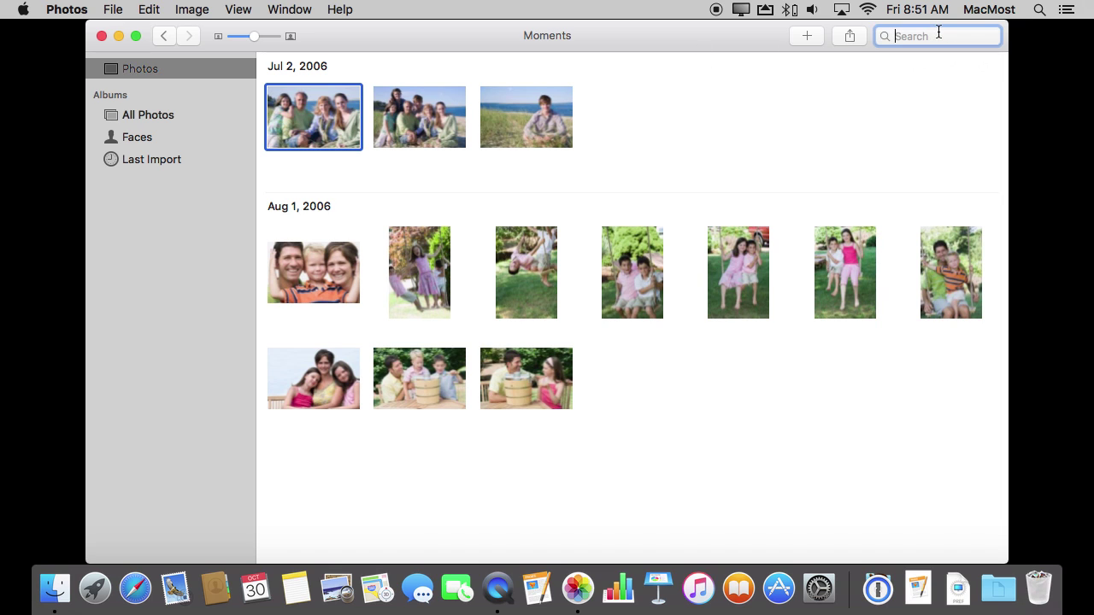
type("guy")
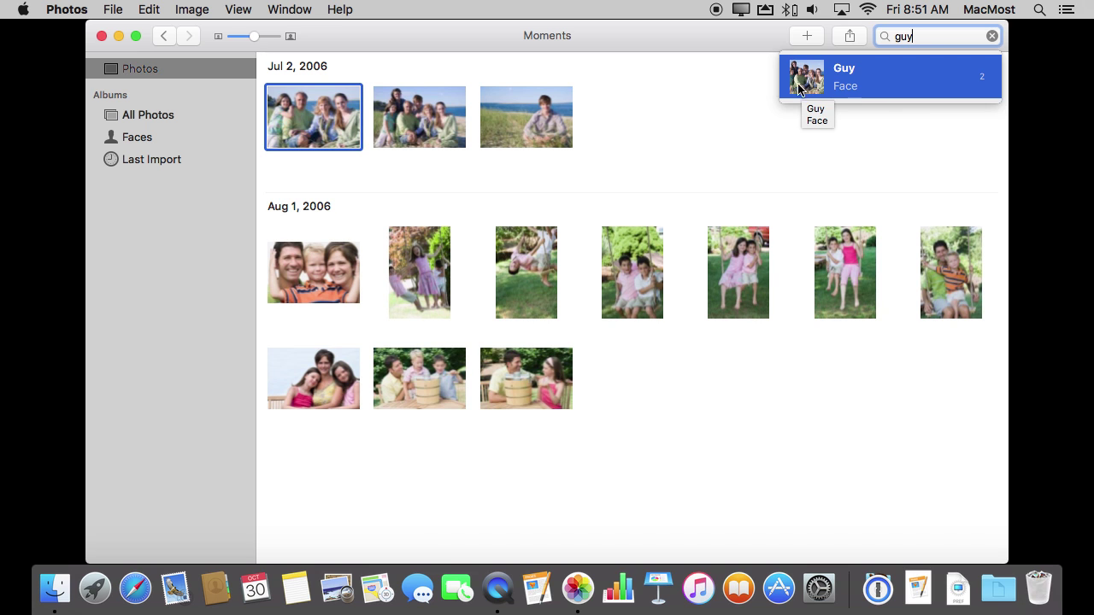
left_click(701, 100)
double_click(324, 107)
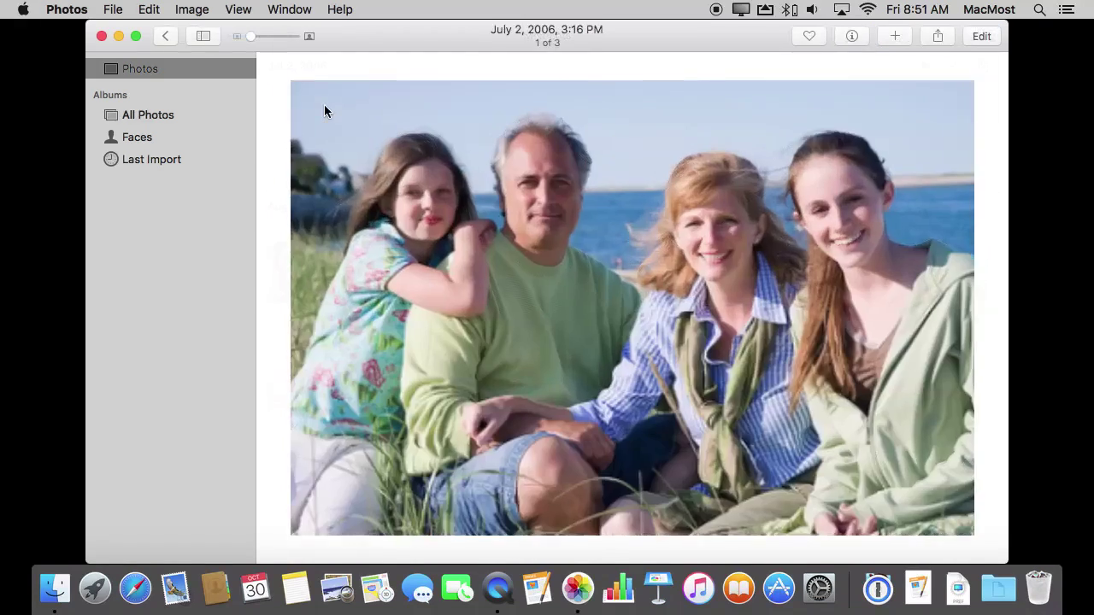
mouse_move(702, 293)
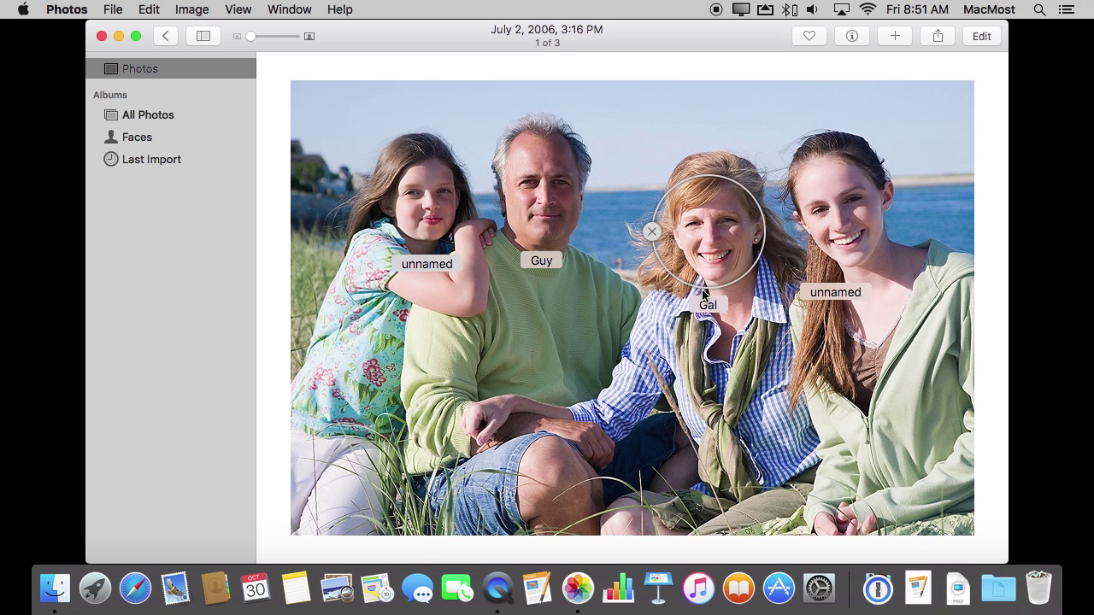
key("Right")
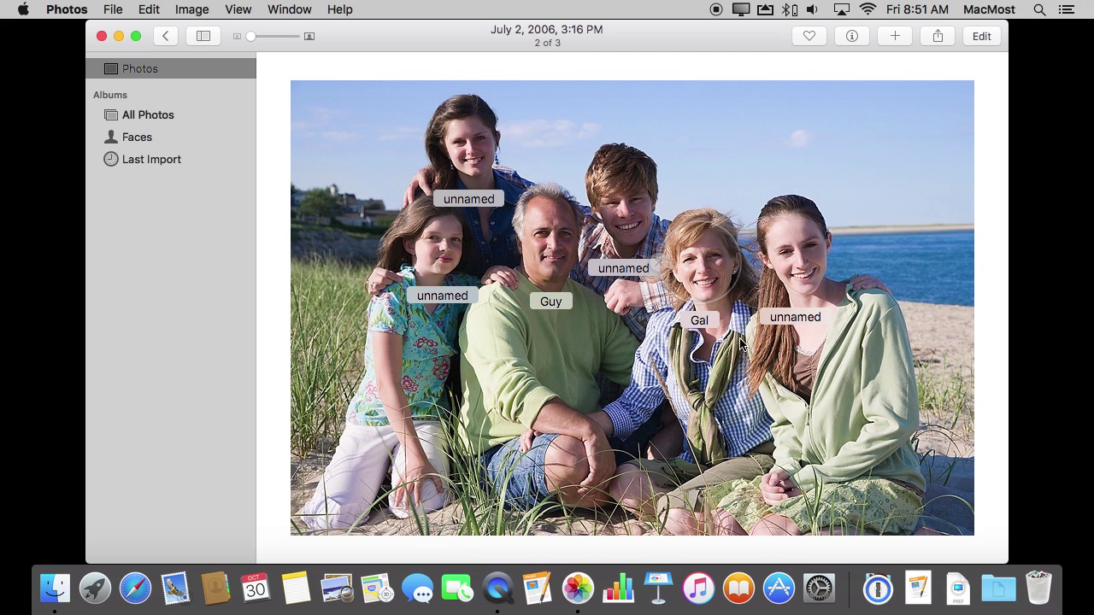
mouse_move(706, 318)
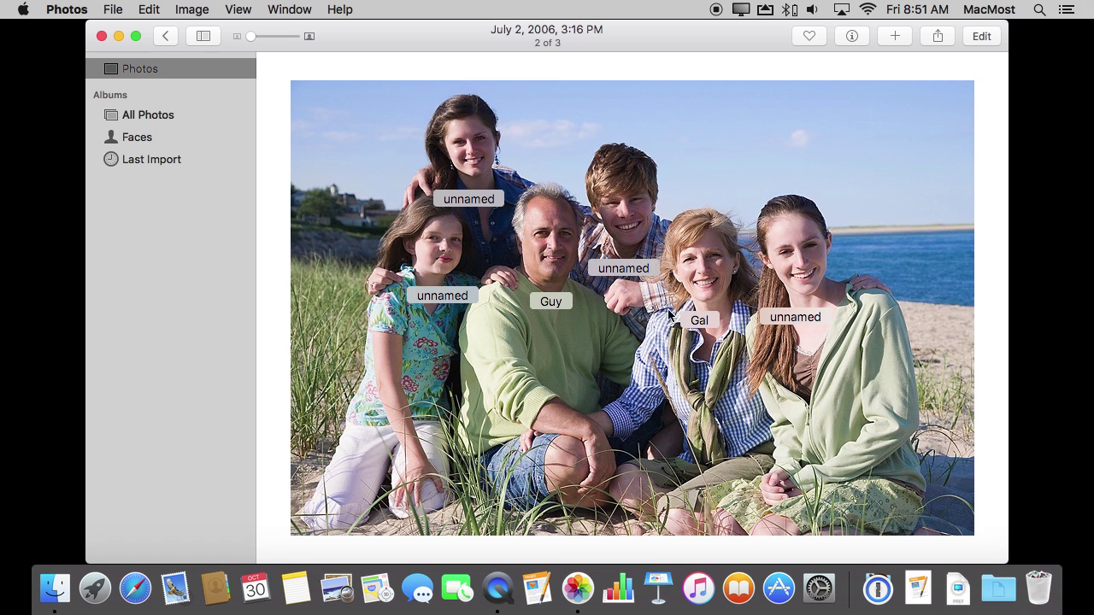
- Return to Moments and extend the search to 'guy gal', picking the Guy, Gal result
left_click(146, 115)
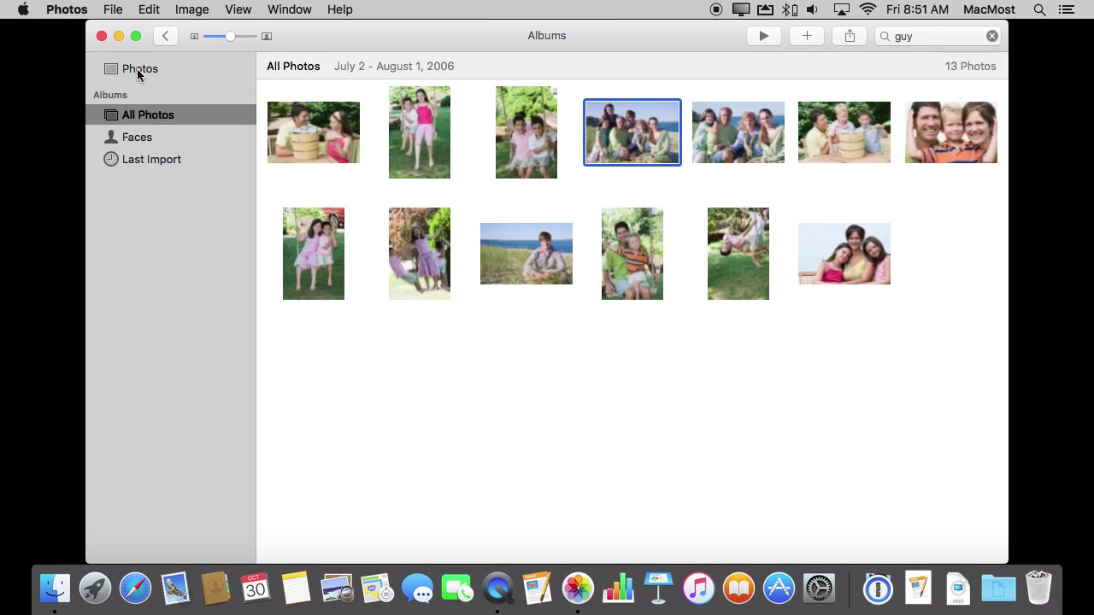
left_click(128, 69)
left_click(938, 35)
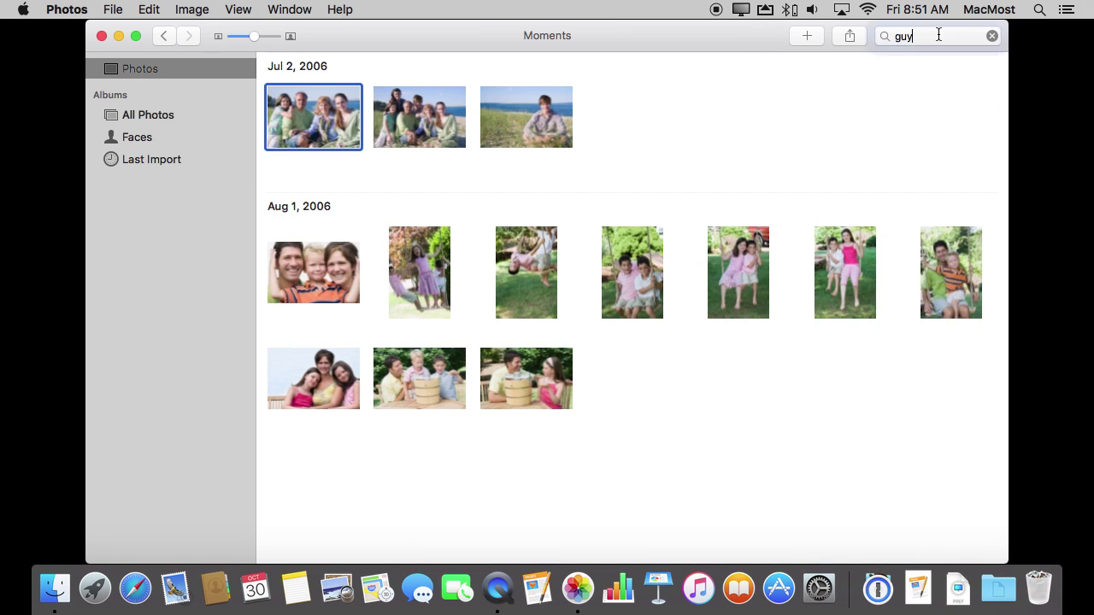
type("gal")
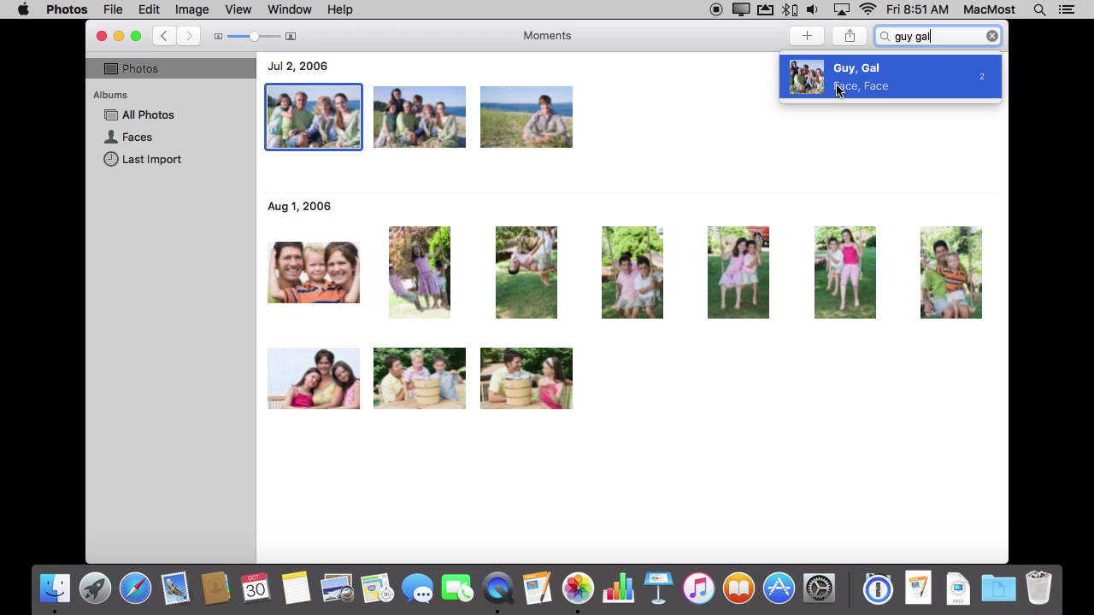
left_click(822, 77)
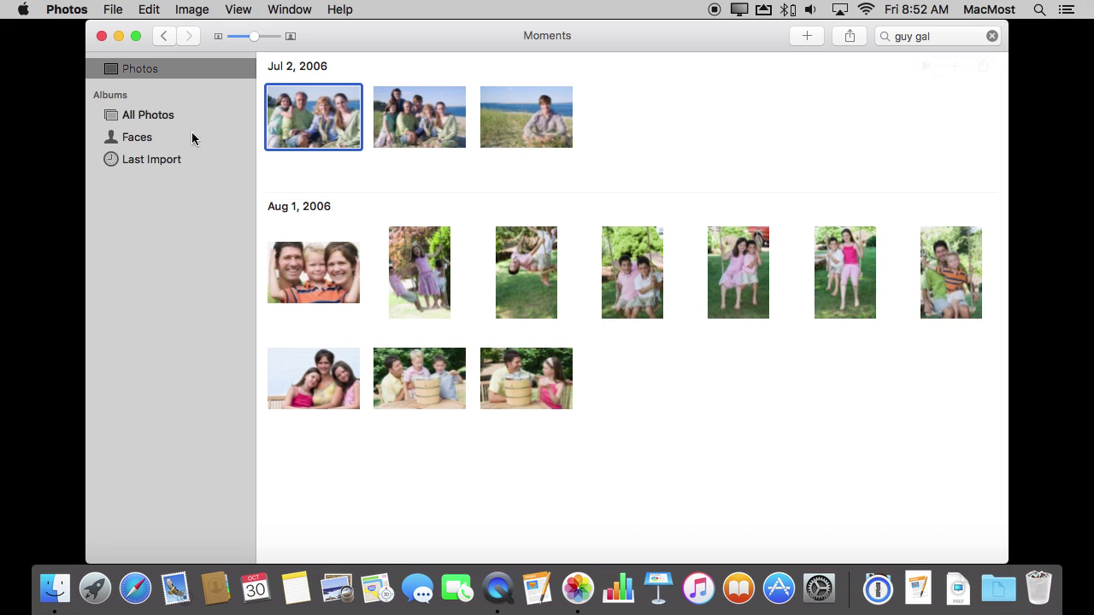
- In the Faces album, name the first suggested face Gail and finish with Done
left_click(146, 138)
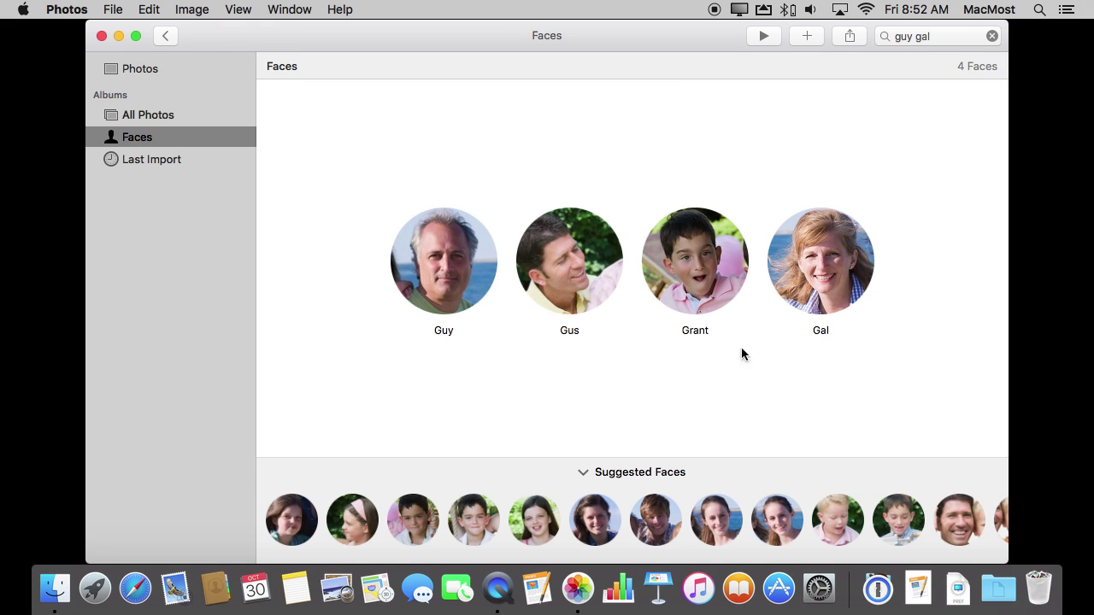
left_click(288, 529)
left_click(288, 529)
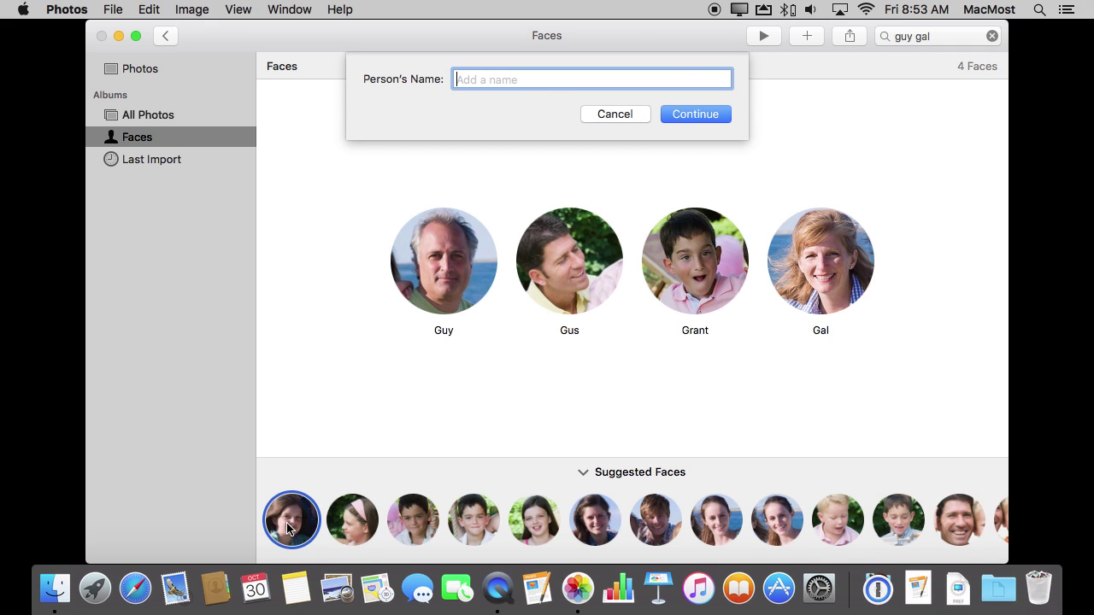
type("Gail")
left_click(704, 116)
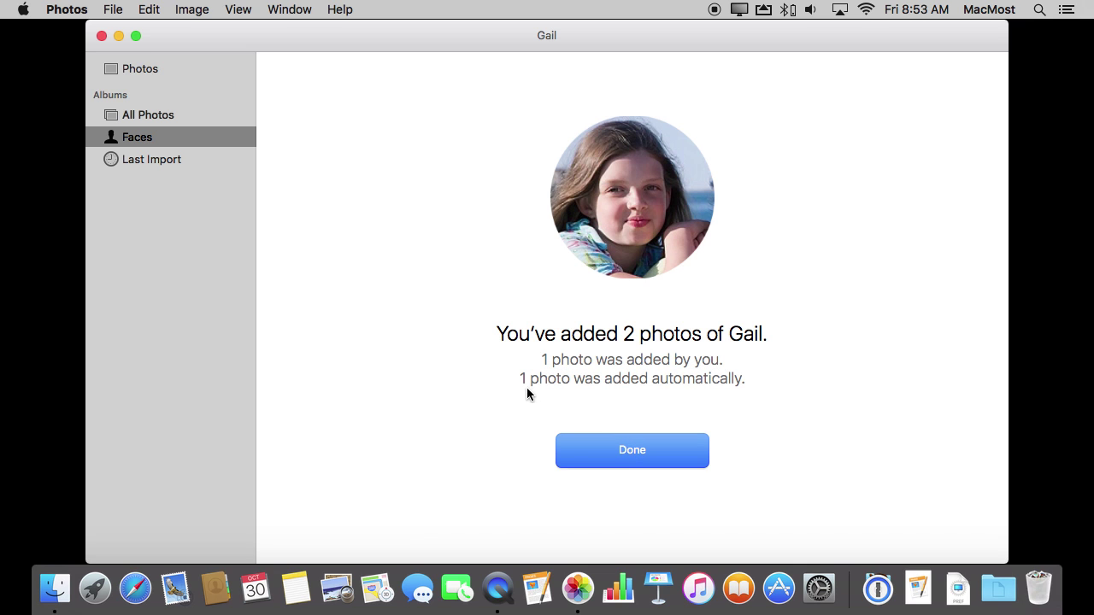
left_click(653, 461)
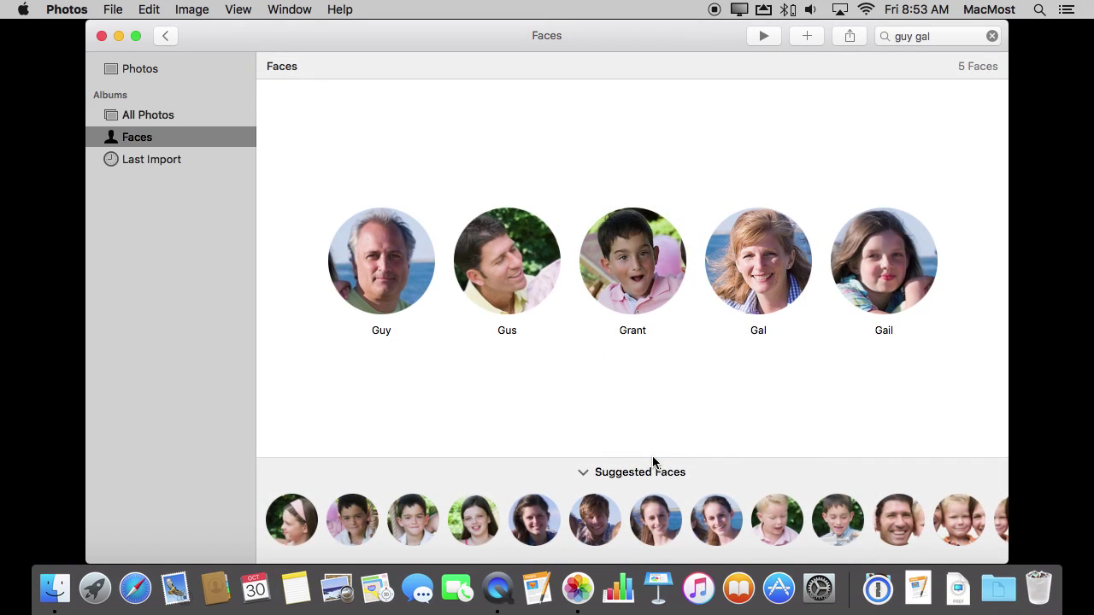
double_click(882, 268)
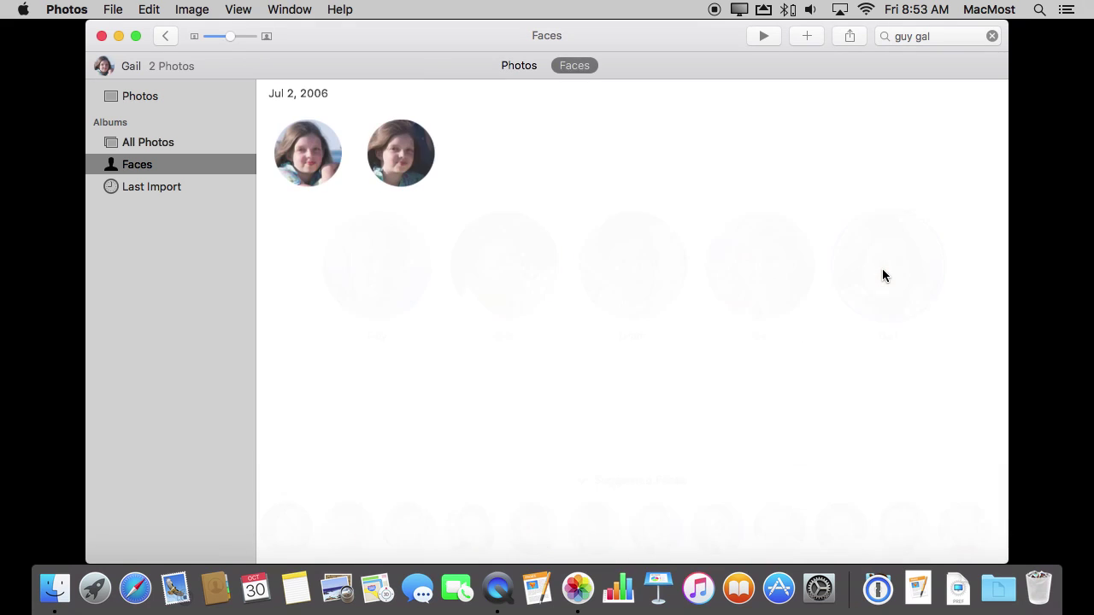
left_click(511, 66)
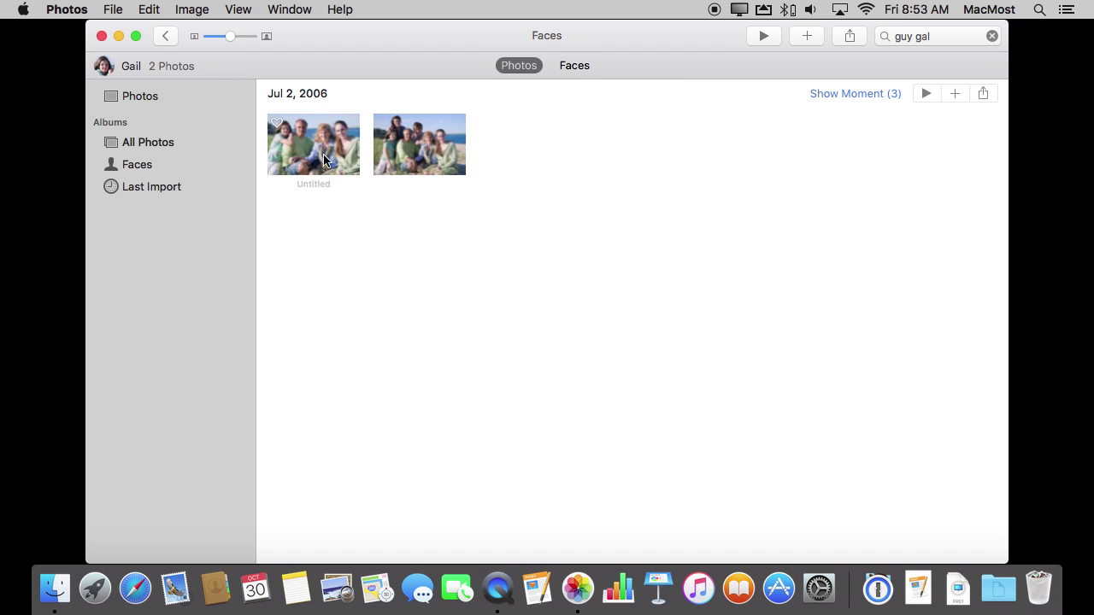
double_click(323, 152)
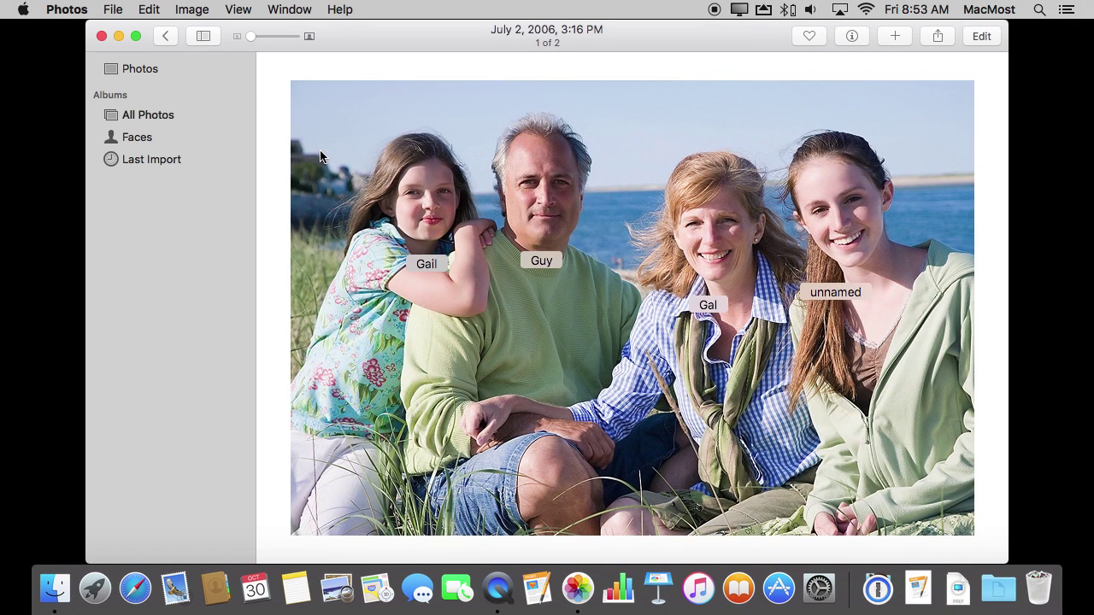
key("Right")
mouse_move(426, 247)
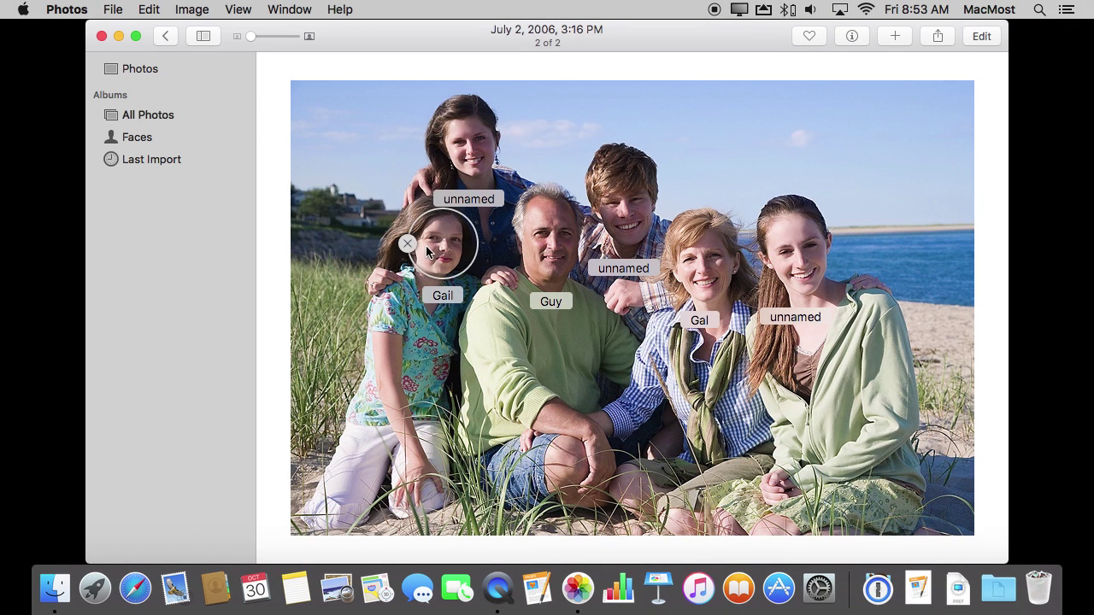
left_click(163, 38)
left_click(137, 164)
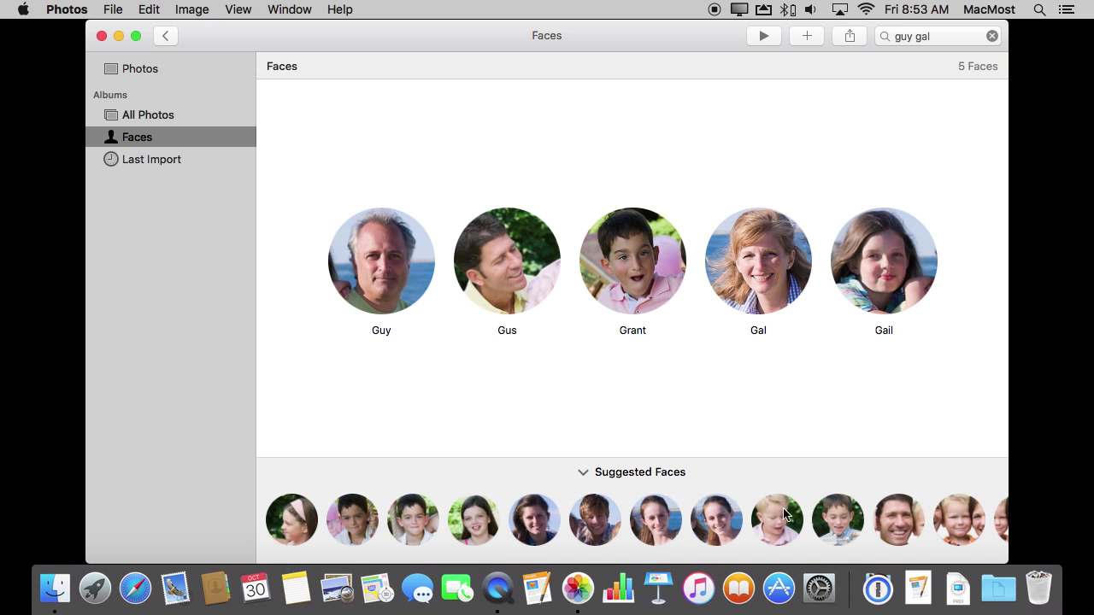
scroll(915, 503, "right", 2)
scroll(915, 502, "right", 5)
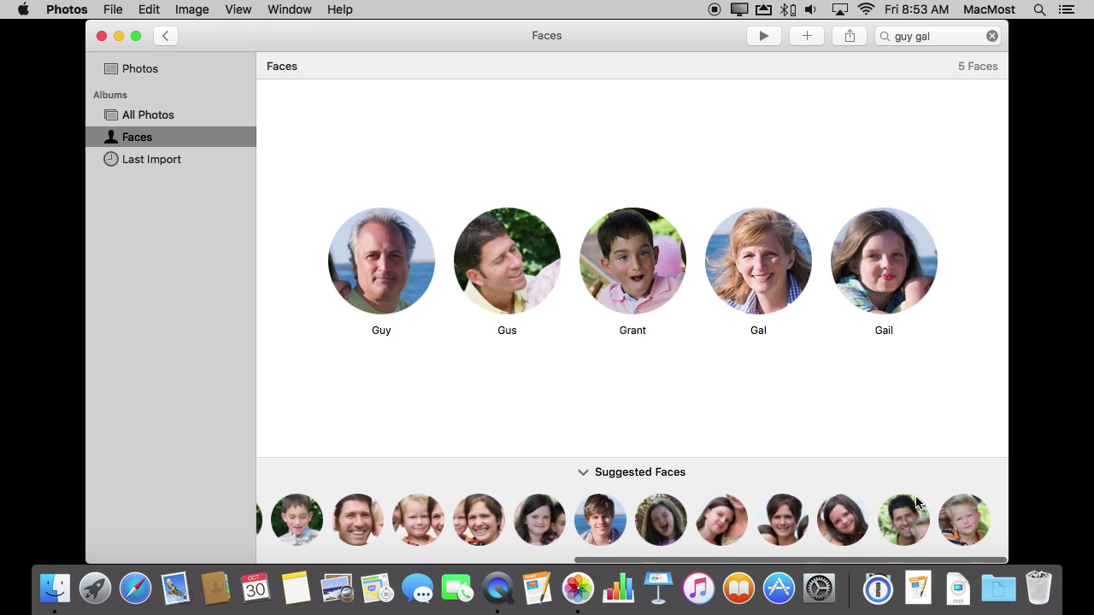
left_click(773, 517)
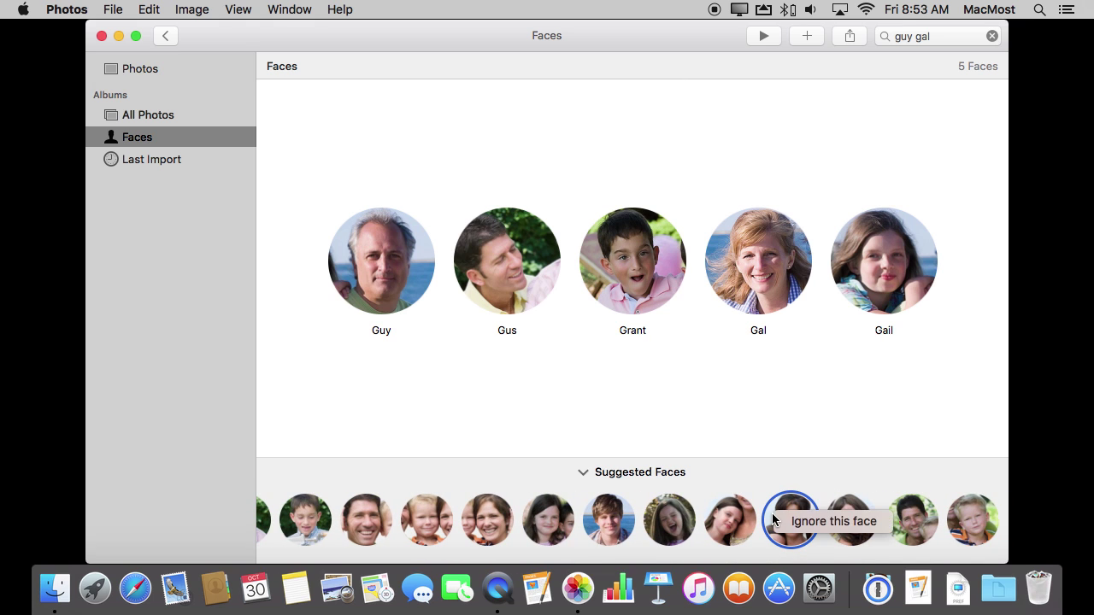